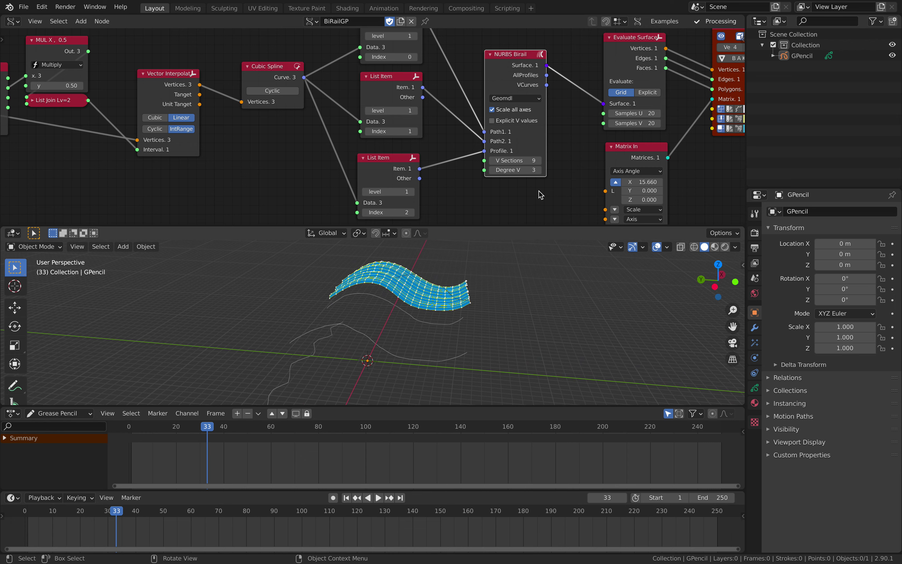
Examine the blue surface and its guide curves from another angle while scrubbing the timeline to frame 16
scroll(537, 193, down, 1)
middle_drag(392, 295, 466, 298)
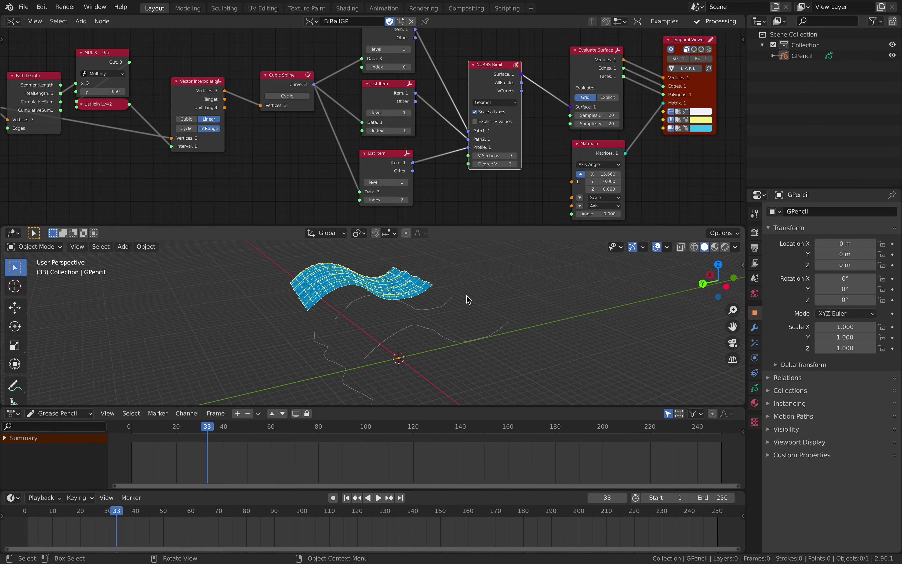
mouse_move(174, 428)
mouse_down()
mouse_move(153, 429)
mouse_move(167, 427)
mouse_up()
middle_drag(346, 360, 380, 340)
scroll(413, 336, down, 1)
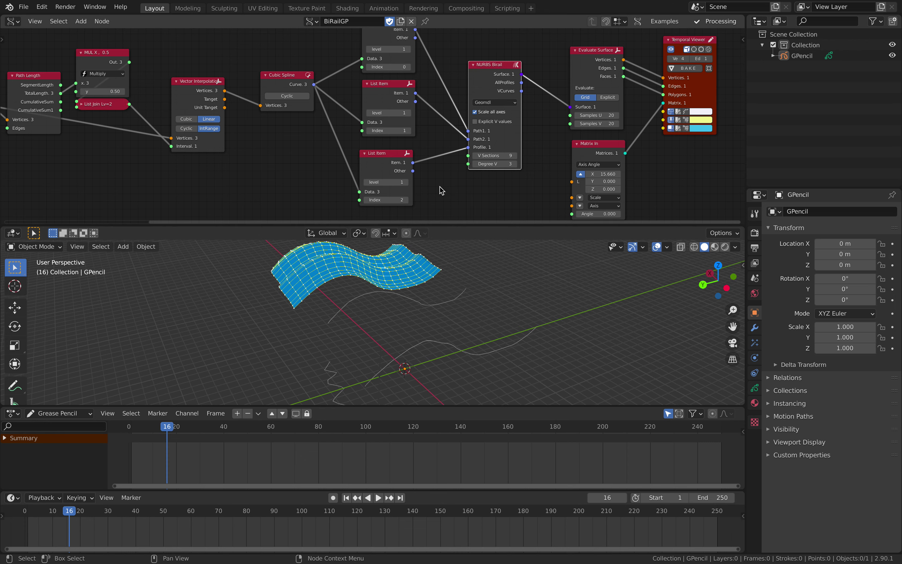
Examine the NURBS Birail node's settings and the nodes connected to it, along with the resulting surface
scroll(417, 183, up, 5)
scroll(305, 142, down, 1)
middle_drag(335, 172, 351, 181)
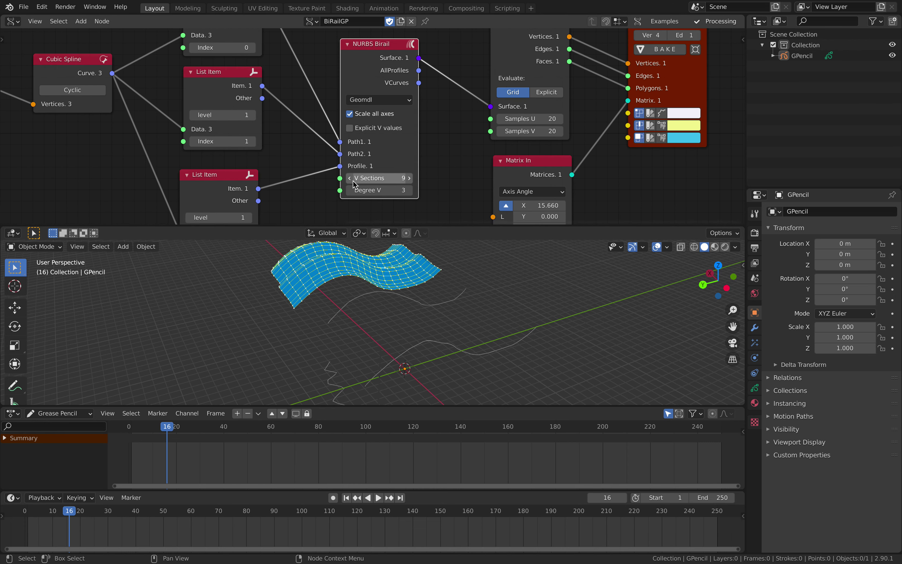
drag(369, 45, 369, 41)
middle_drag(352, 69, 551, 142)
scroll(380, 103, down, 1)
scroll(398, 101, down, 1)
middle_drag(383, 326, 409, 338)
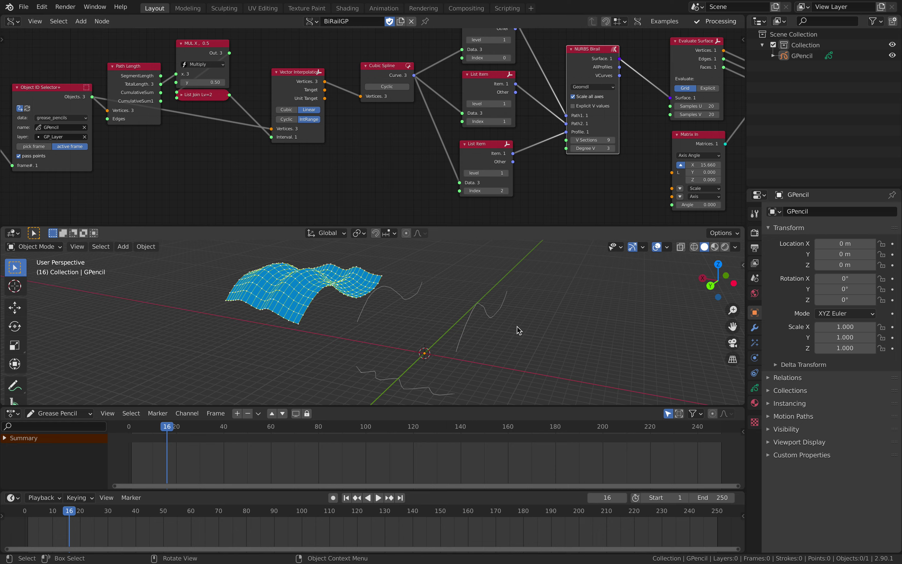
Examine the Frame info, Object ID Selector+ and Path Length nodes that read the grease pencil strokes
middle_drag(517, 326, 540, 310)
middle_drag(204, 147, 386, 156)
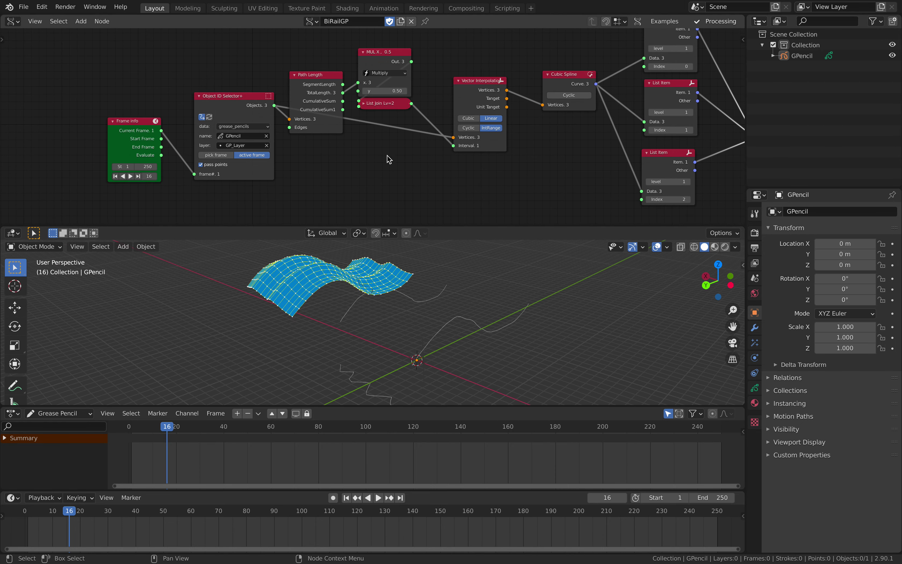
scroll(406, 112, up, 2)
scroll(405, 125, down, 5)
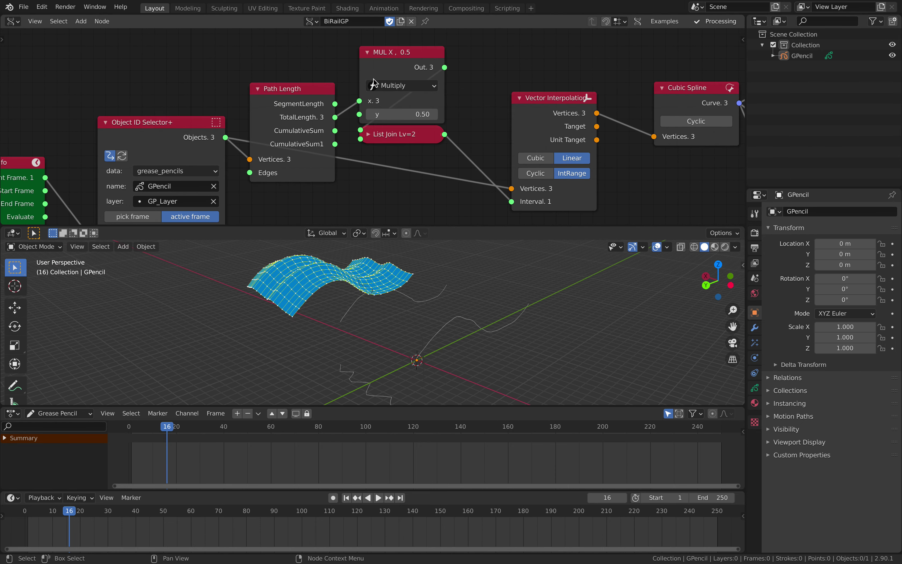
scroll(243, 98, up, 1)
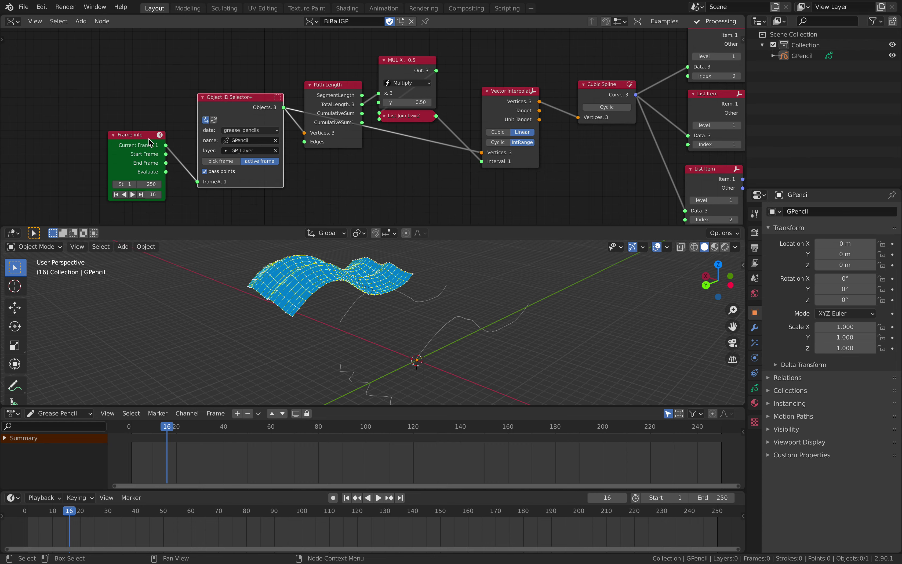
drag(149, 138, 131, 137)
scroll(156, 149, up, 2)
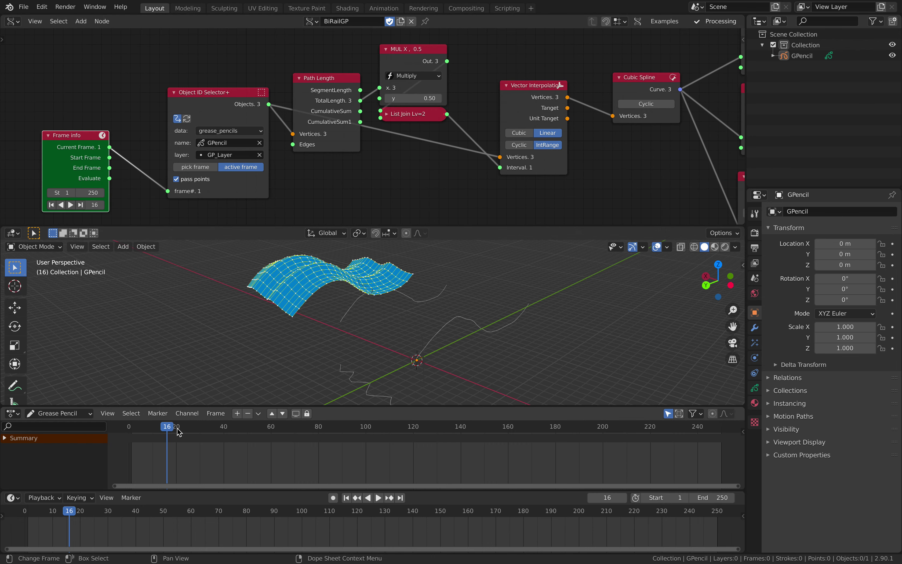
Select the GPencil object by its curves and scrub the timeline to frame 74
mouse_move(176, 428)
mouse_down()
mouse_move(157, 427)
mouse_move(165, 427)
mouse_up()
drag(203, 108, 194, 114)
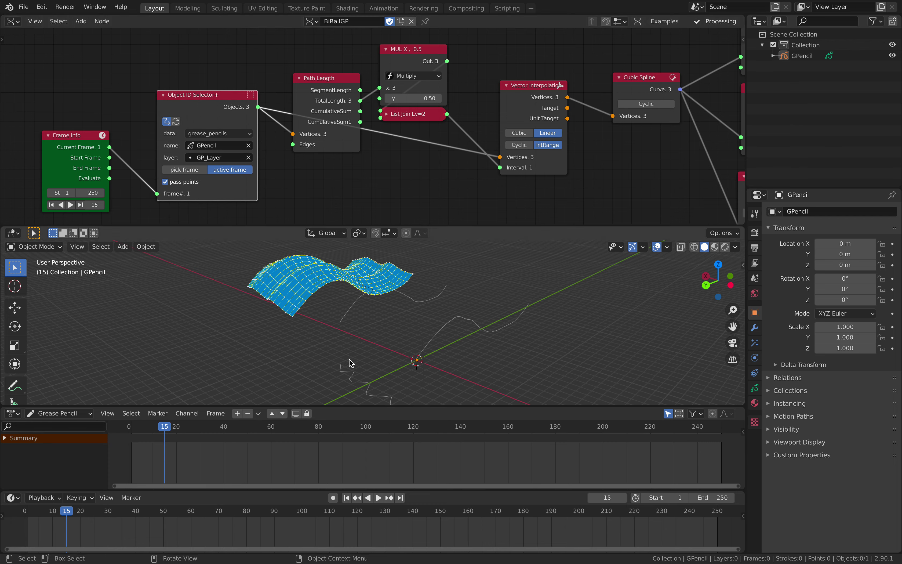
click(438, 334)
mouse_move(153, 427)
mouse_down()
mouse_move(304, 428)
mouse_move(145, 429)
mouse_move(304, 428)
mouse_up()
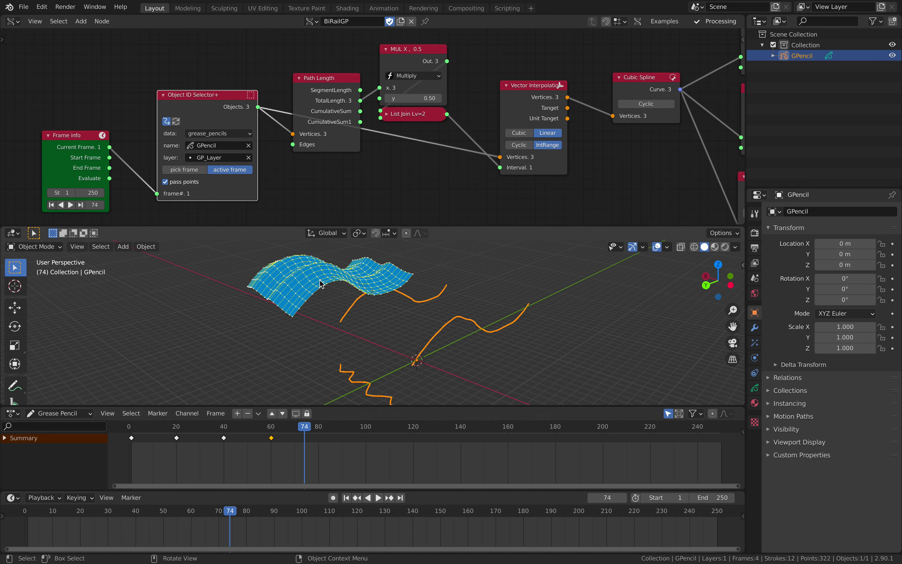
Examine how the Vector Interpolation node feeds the Cubic Spline node and its curve output
scroll(210, 163, down, 2)
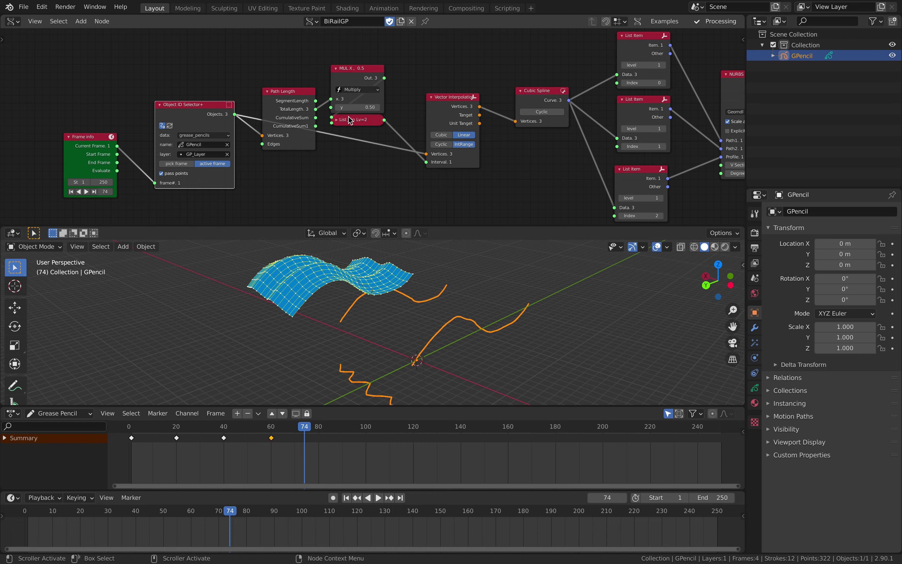
scroll(349, 117, up, 1)
middle_drag(348, 117, 235, 125)
scroll(335, 112, up, 1)
middle_drag(402, 107, 235, 132)
drag(241, 131, 233, 109)
scroll(231, 127, up, 2)
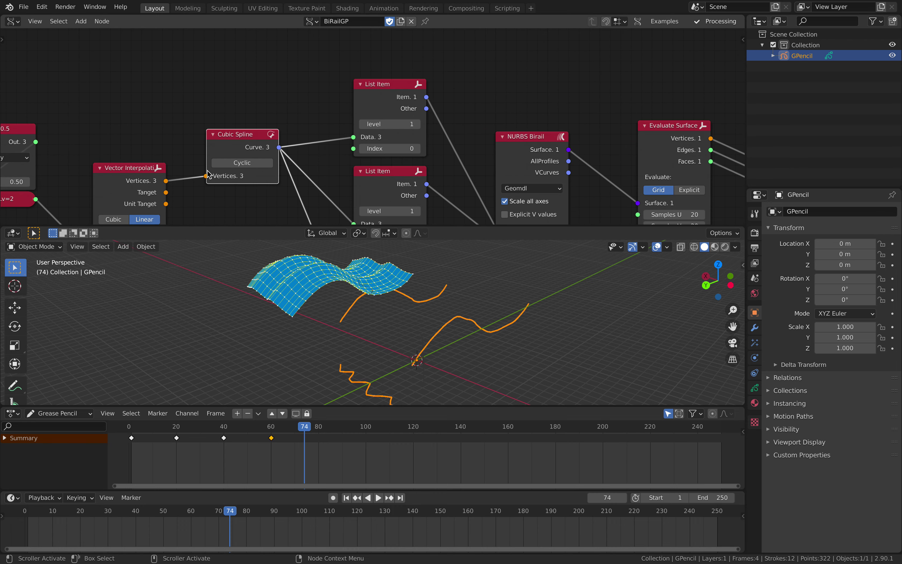
scroll(306, 153, down, 1)
middle_drag(337, 152, 244, 101)
Examine the three List Item nodes and their links to the Path1, Path2 and Profile inputs of NURBS Birail
drag(293, 56, 287, 57)
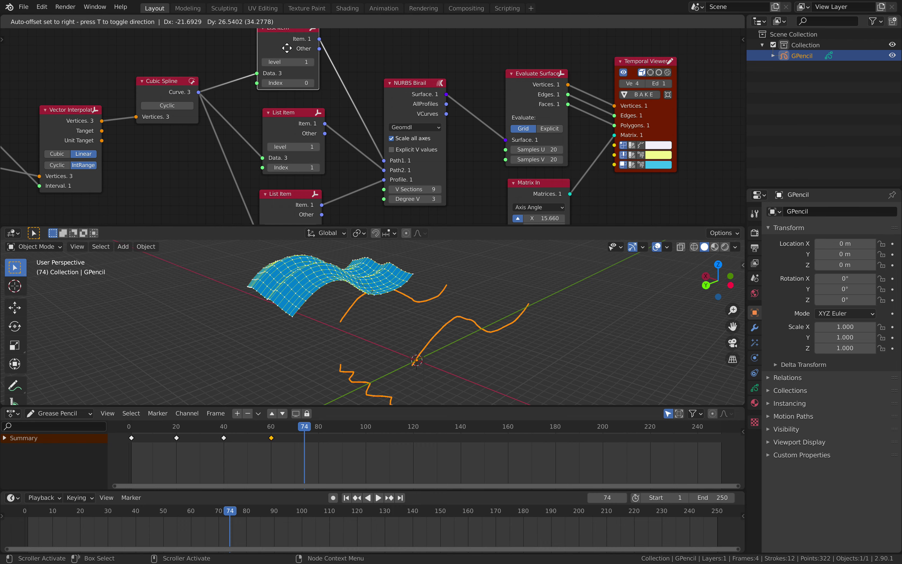
drag(287, 114, 281, 115)
middle_drag(304, 183, 300, 144)
drag(293, 150, 287, 164)
middle_drag(354, 114, 321, 146)
scroll(321, 146, up, 3)
scroll(322, 146, up, 2)
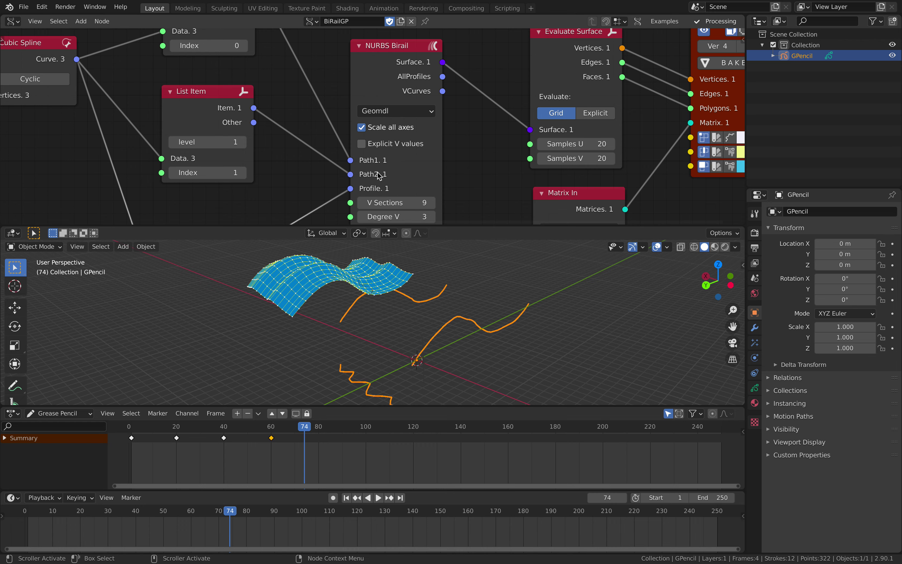
middle_drag(346, 177, 307, 183)
scroll(382, 157, down, 4)
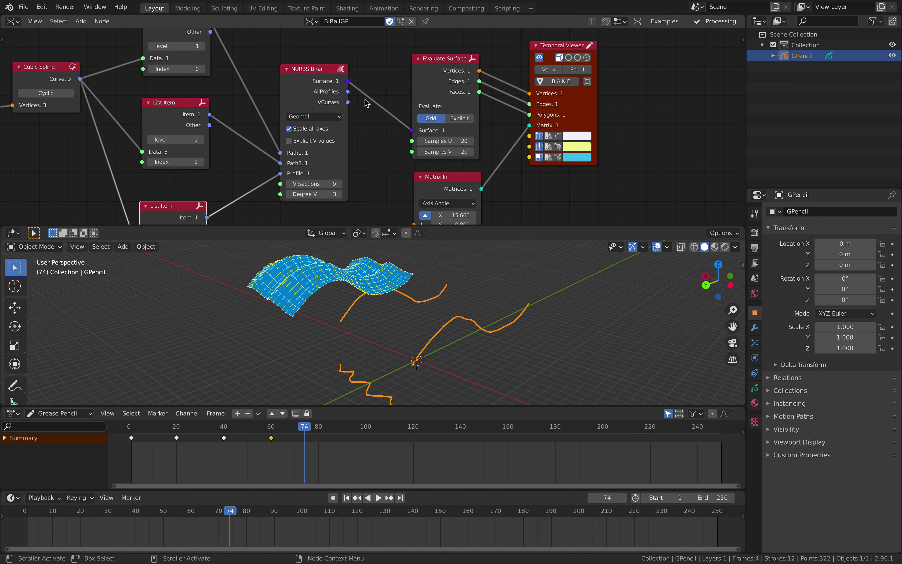
Set Samples V of the Evaluate Surface node to 38
drag(302, 79, 290, 86)
drag(417, 93, 413, 92)
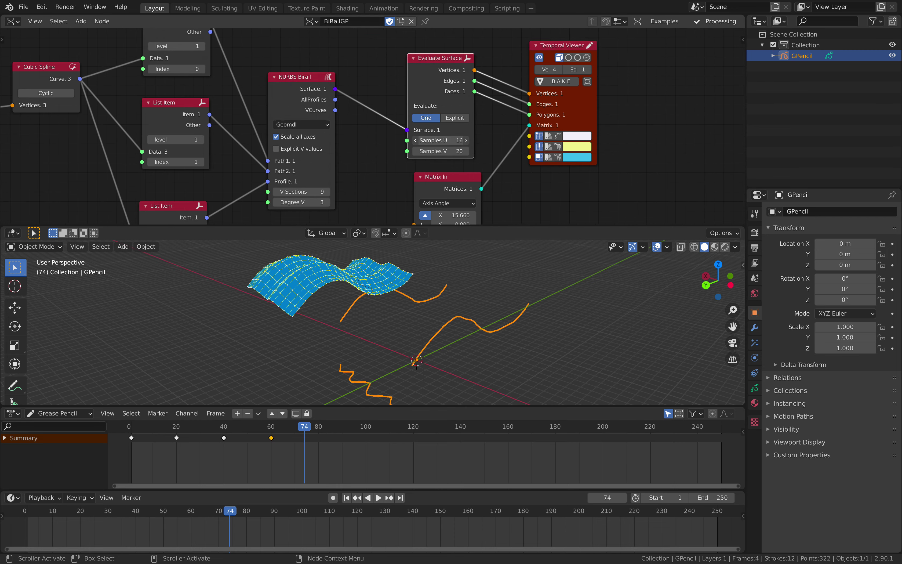
drag(436, 146, 455, 147)
Play and scrub through the keyed frames to view the changing surface, and place the playhead at frame 80
middle_drag(429, 295, 341, 296)
key(space)
click(213, 426)
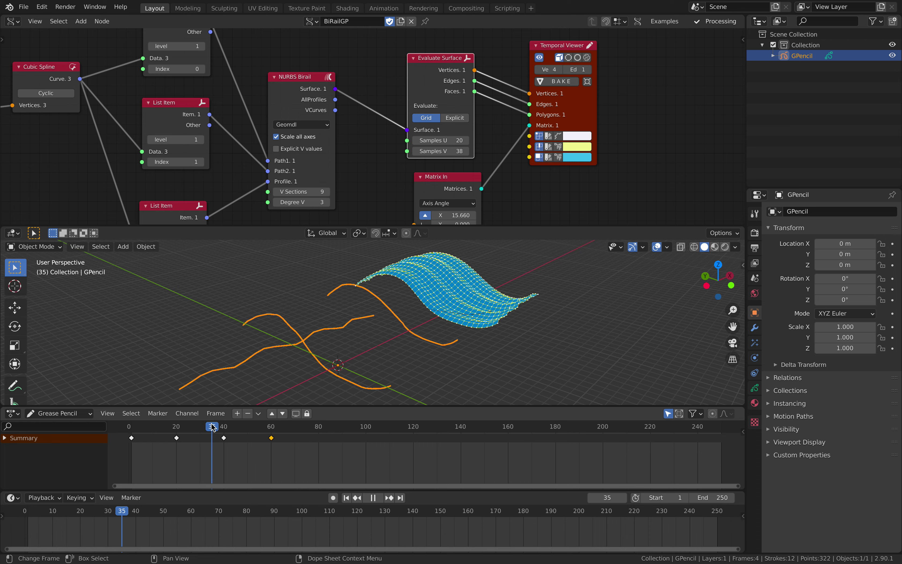
drag(250, 425, 165, 426)
click(321, 432)
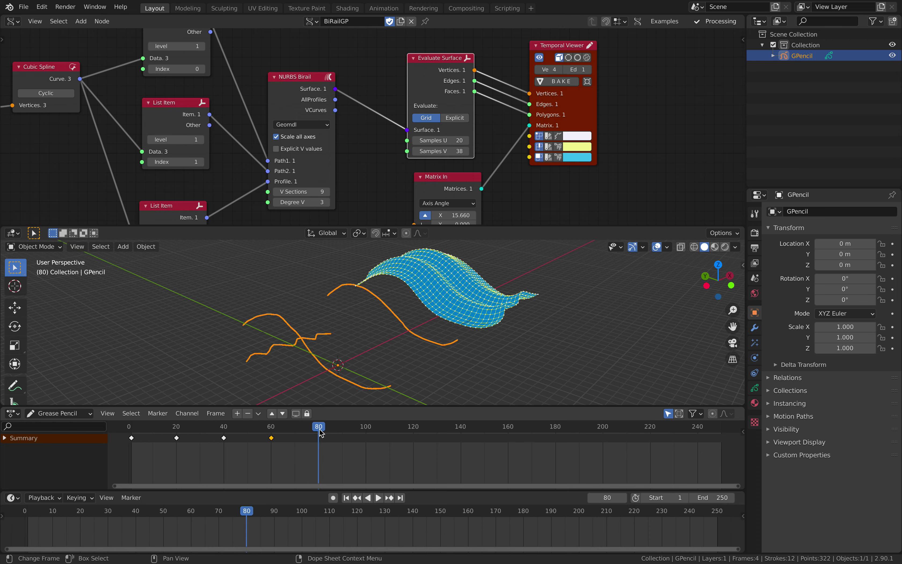
Enlarge the 3D viewport area and switch the GPencil object to Draw mode
mouse_move(332, 376)
middle_down()
mouse_move(352, 346)
mouse_move(388, 342)
middle_up()
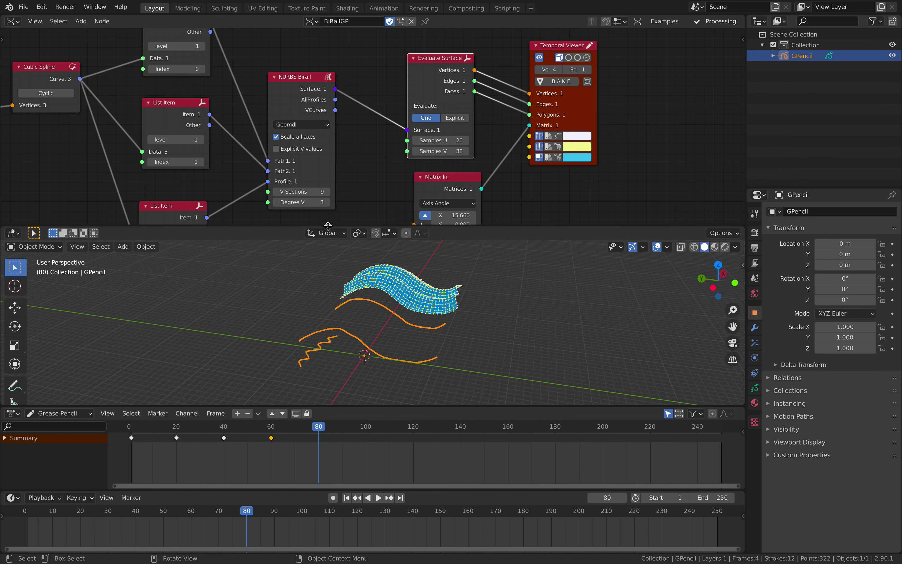
drag(330, 226, 330, 165)
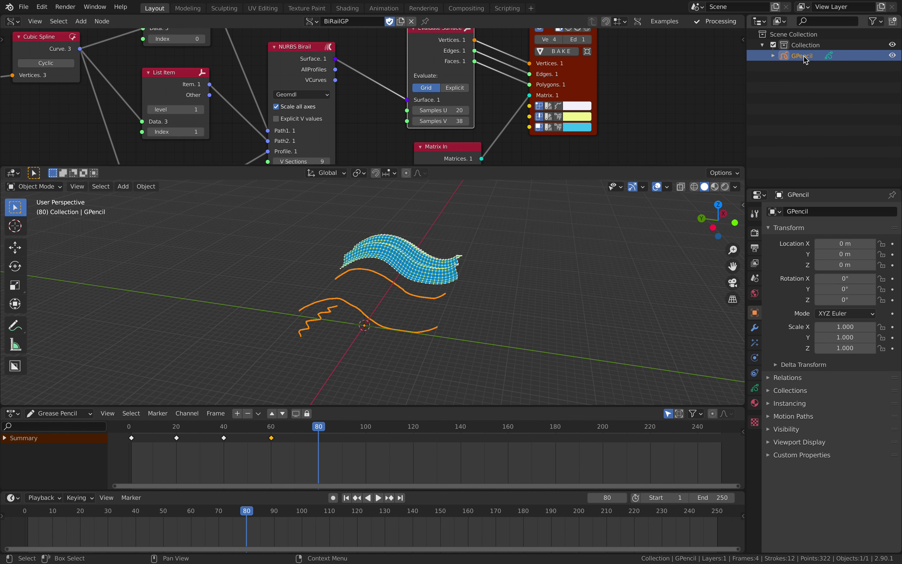
click(47, 186)
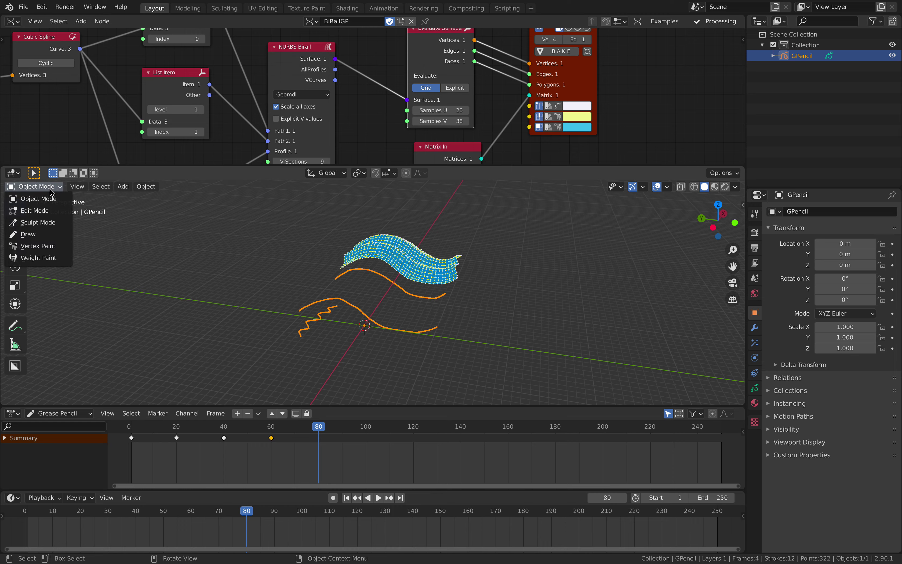
click(29, 234)
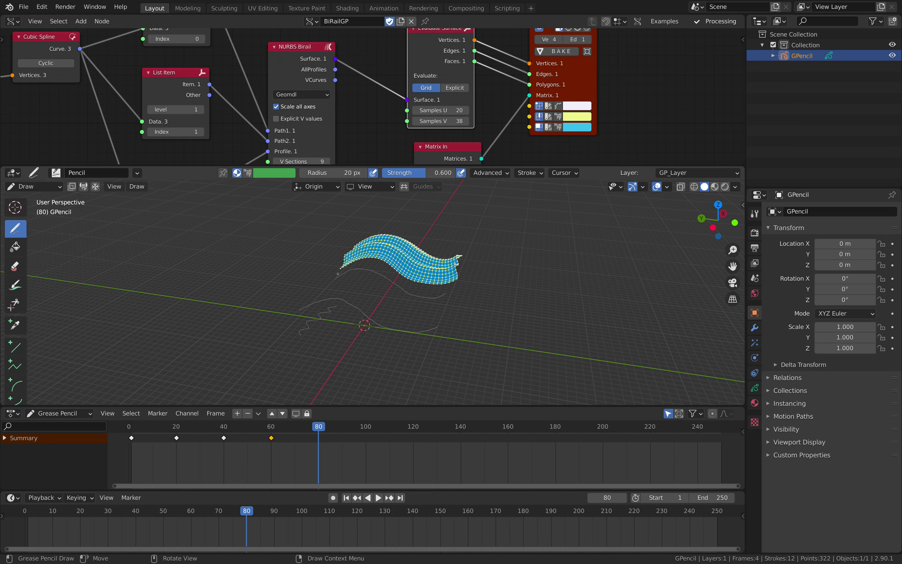
At frame 80, draw two wavy rail strokes in the left orthographic view and a profile stroke in the top view
middle_drag(410, 276, 461, 271)
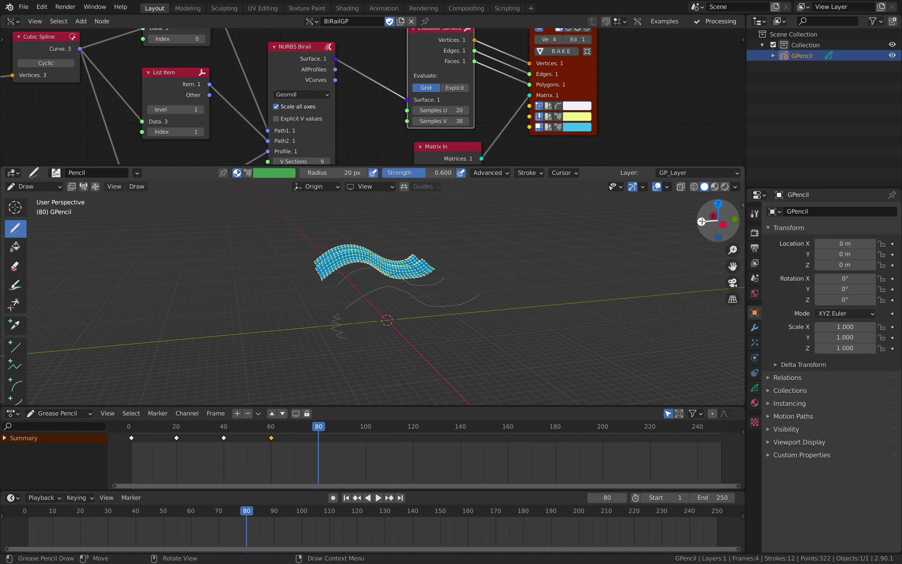
click(713, 220)
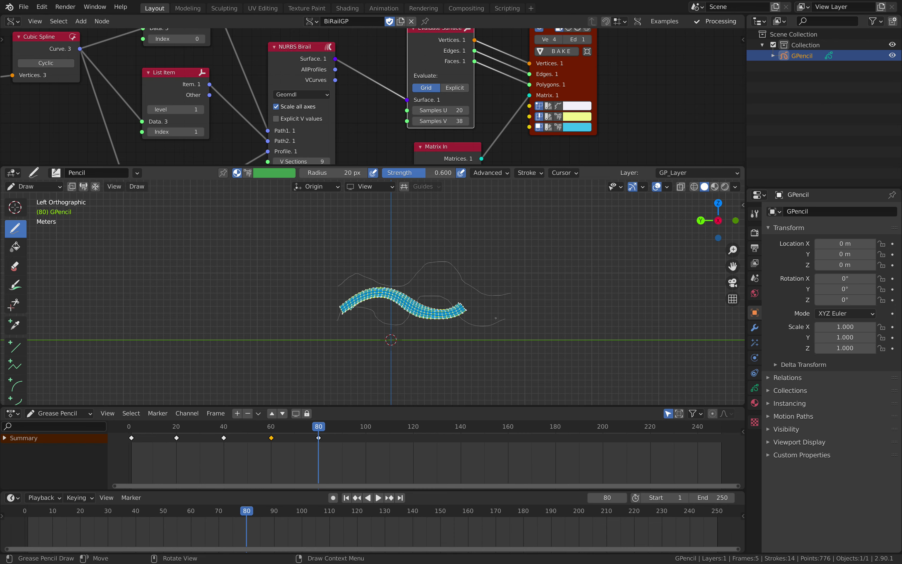
drag(729, 229, 810, 270)
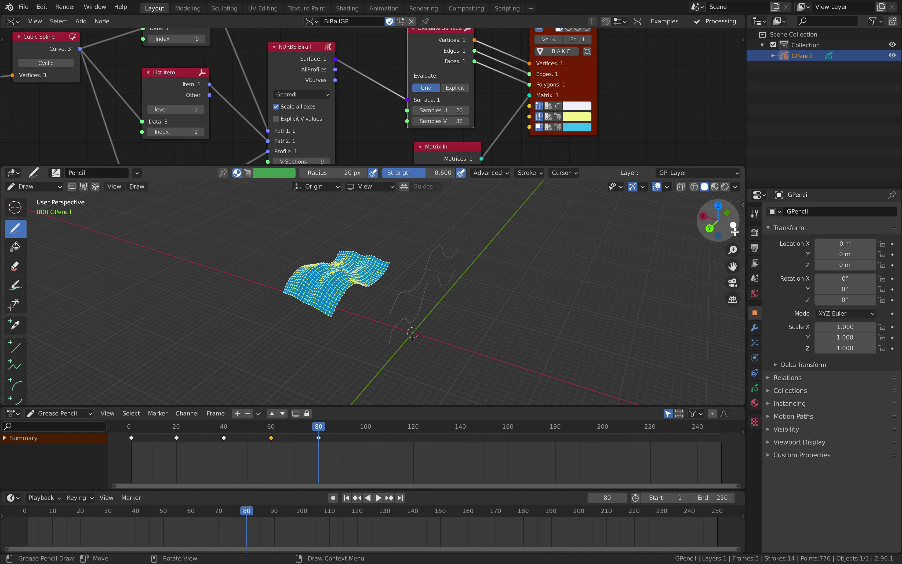
middle_drag(577, 252, 572, 234)
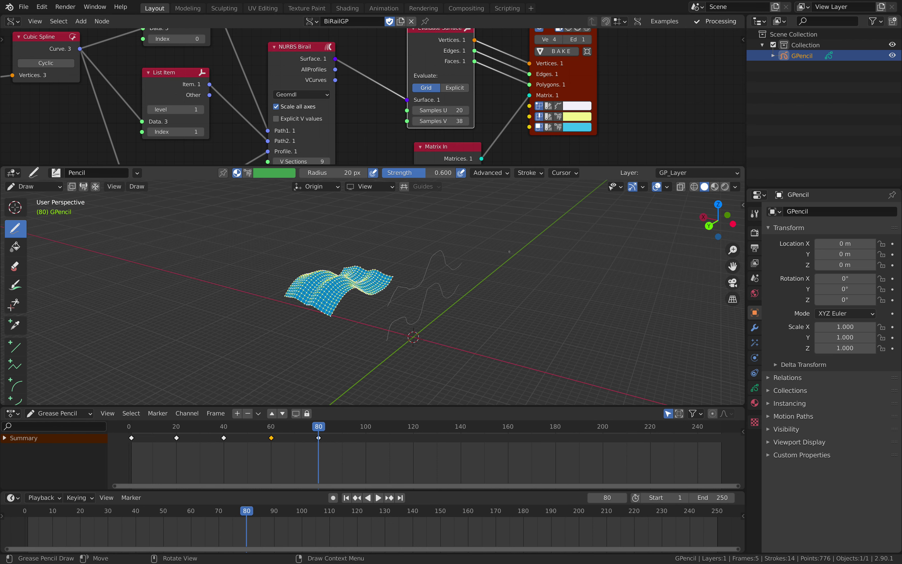
click(717, 205)
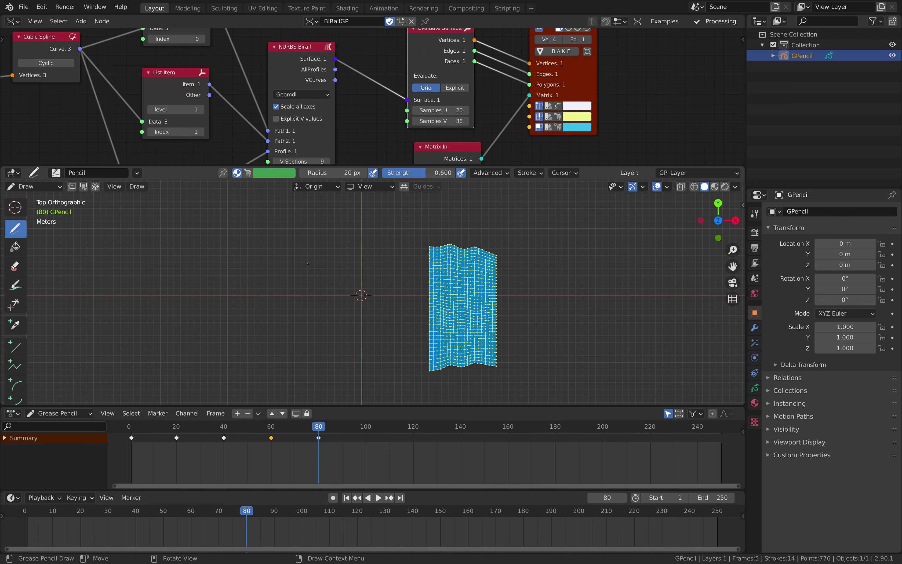
shift+middle_drag(308, 263, 297, 282)
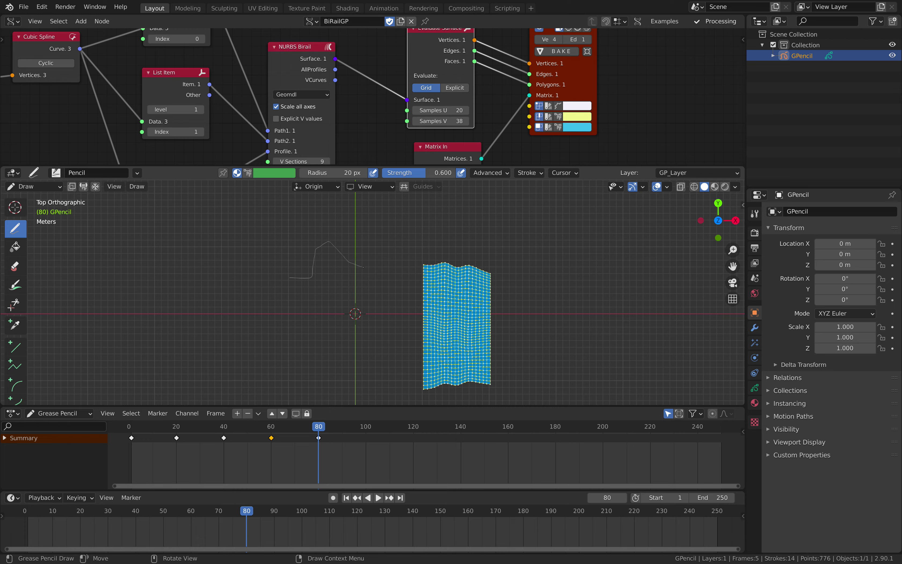
In Edit Mode, move the lower rail stroke along negative X and raise it about 3.87 m along Z
mouse_move(445, 276)
middle_down()
mouse_move(412, 286)
mouse_move(426, 286)
middle_up()
key(Tab)
key(l)
key(g)
key(x)
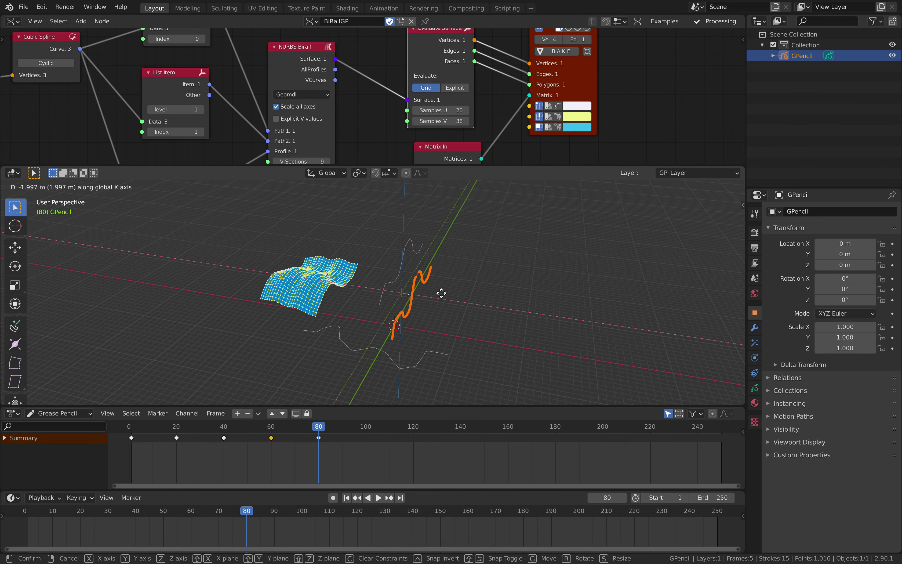
click(466, 302)
key(g)
key(z)
click(464, 278)
key(g)
key(x)
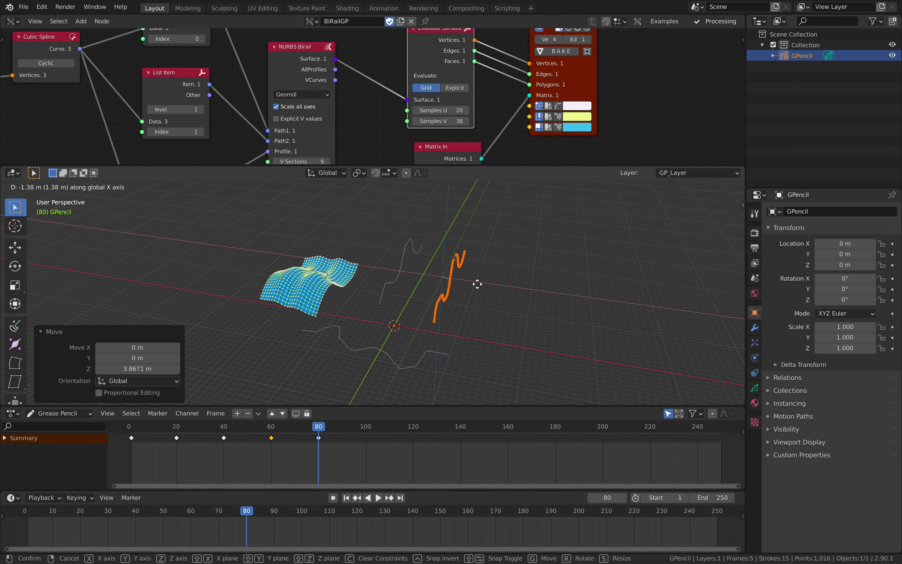
click(485, 283)
Select the whole upper rail stroke and move it along the X axis away from the other rail
click(402, 266)
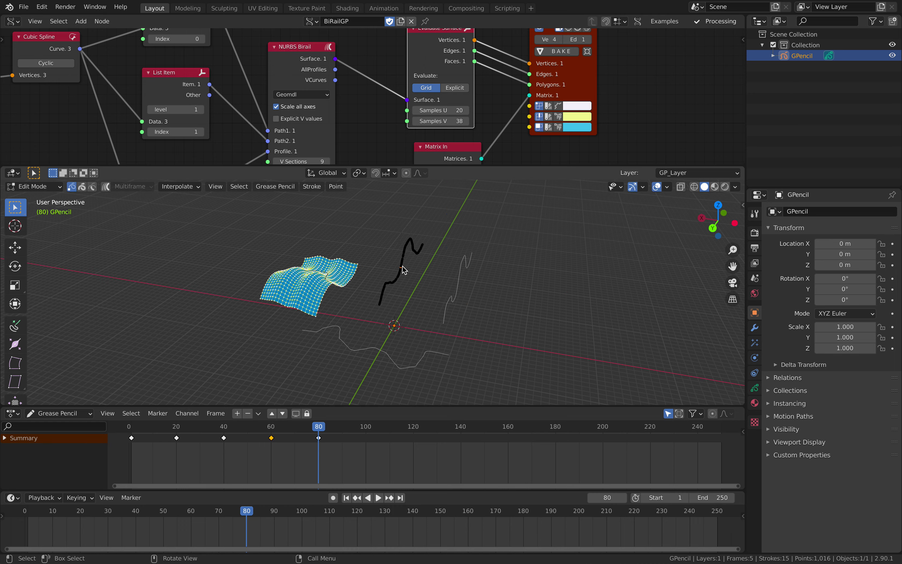
key(l)
key(g)
key(x)
click(405, 282)
Select all strokes on frame 80 and simplify them with the Adaptive method at a factor of 0.660
mouse_move(411, 284)
shift+middle_down()
mouse_move(439, 298)
mouse_move(441, 283)
mouse_move(435, 289)
mouse_move(455, 292)
mouse_move(402, 242)
shift+middle_up()
key(Tab)
key(Tab)
key(a)
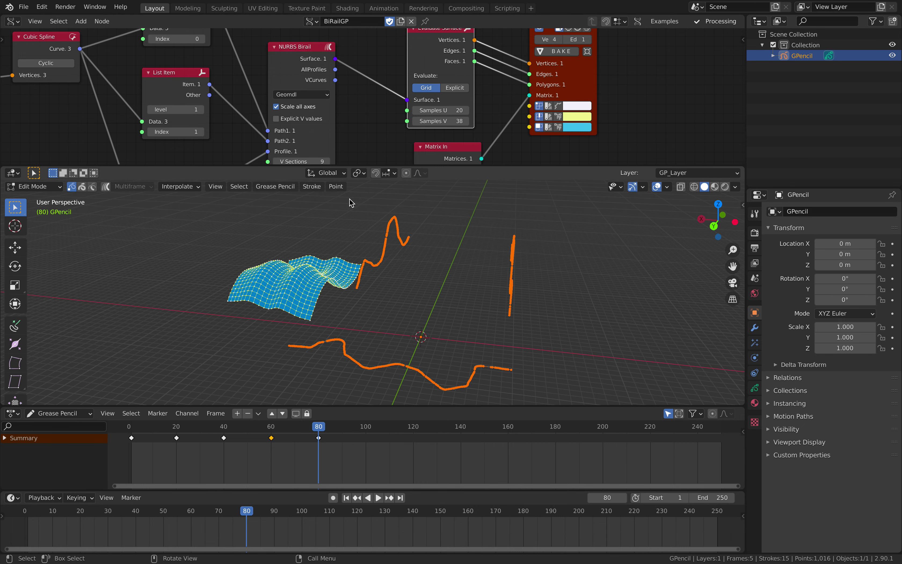
click(313, 189)
mouse_move(325, 209)
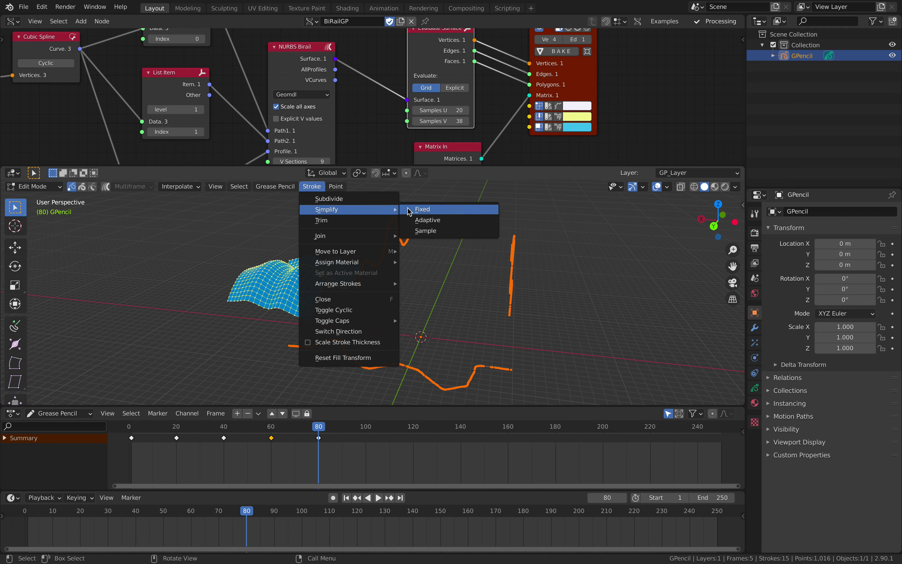
click(445, 219)
drag(116, 392, 127, 392)
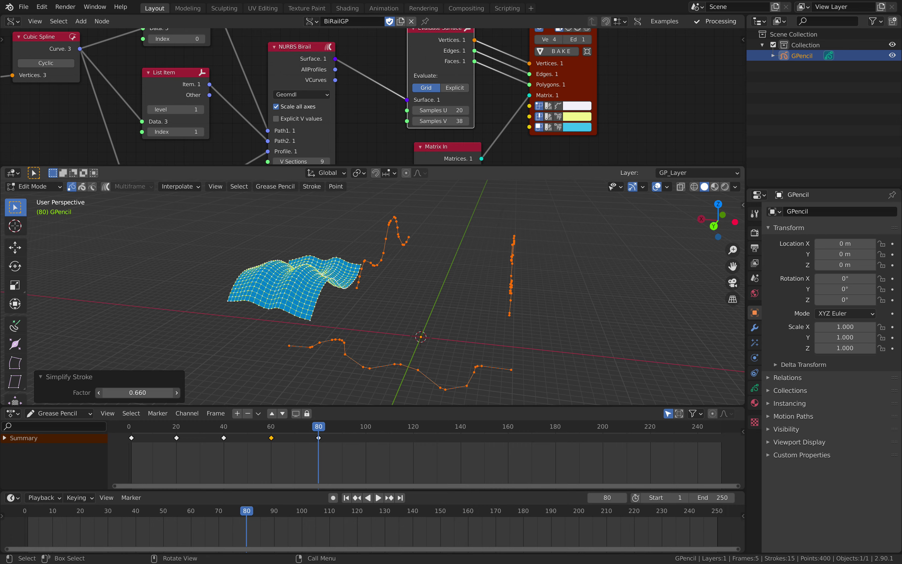
Return to Object Mode and advance to frame 81 to update the surface
mouse_move(418, 268)
middle_down()
mouse_move(477, 272)
mouse_move(429, 266)
mouse_move(368, 302)
mouse_move(389, 248)
middle_up()
click(34, 186)
click(31, 196)
key(Right)
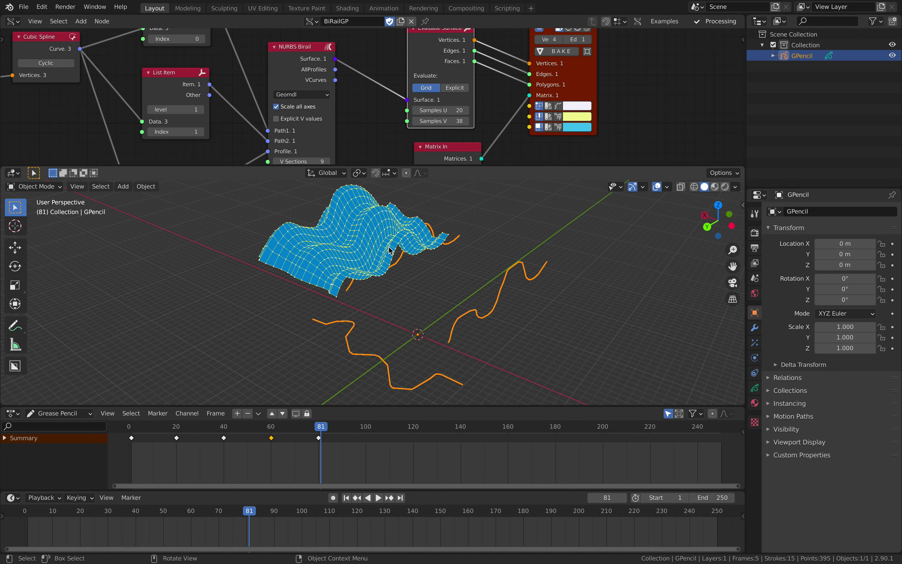
Enlarge the node editor area above the viewport and save the file
scroll(398, 99, down, 1)
drag(504, 165, 506, 245)
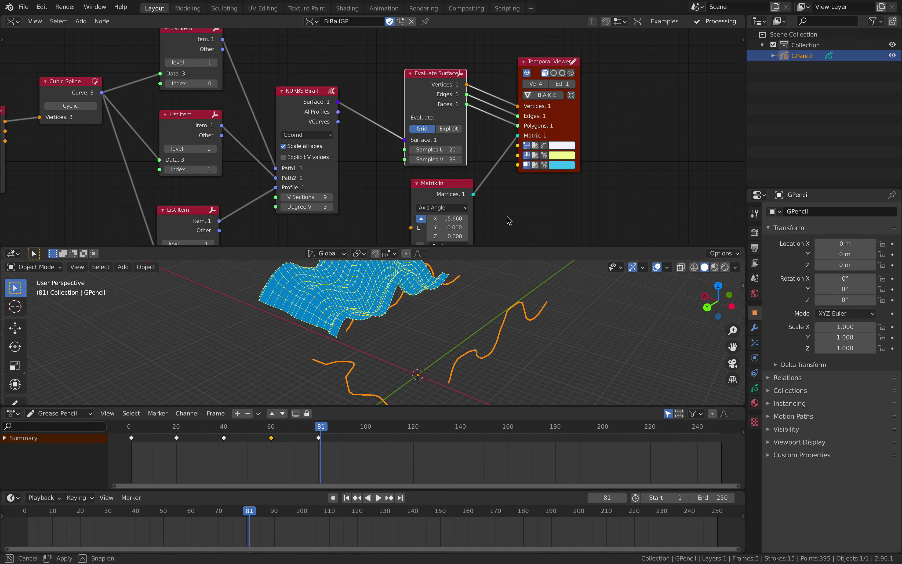
key(ctrl+s)
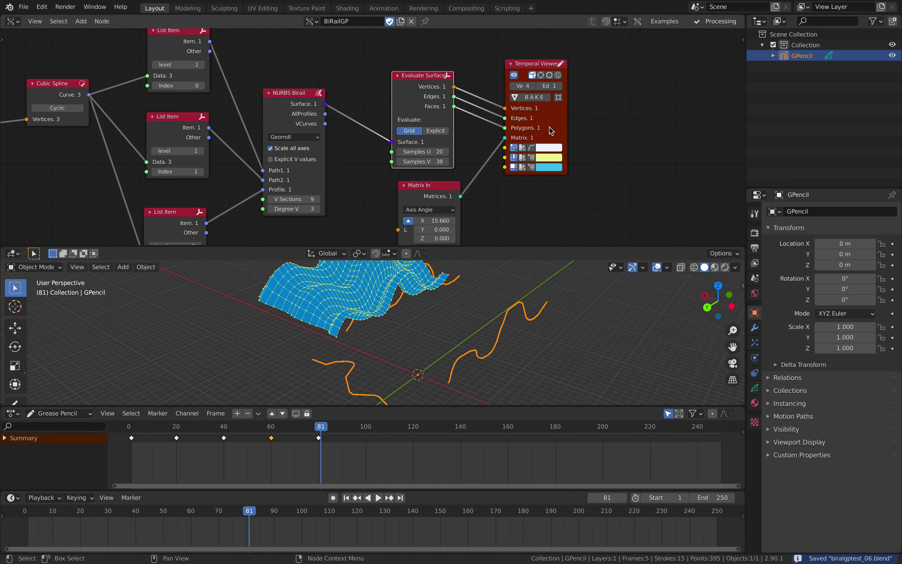
Set the X location of the Matrix In node to 24.180 to move the surface farther from the strokes
drag(549, 129, 546, 138)
middle_drag(439, 156, 451, 109)
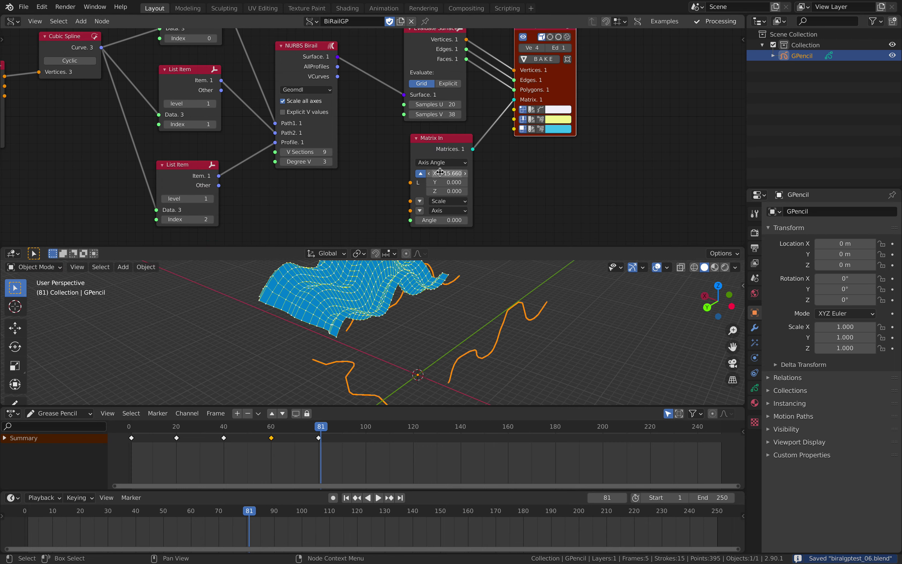
drag(439, 172, 471, 173)
shift+middle_drag(361, 269, 420, 319)
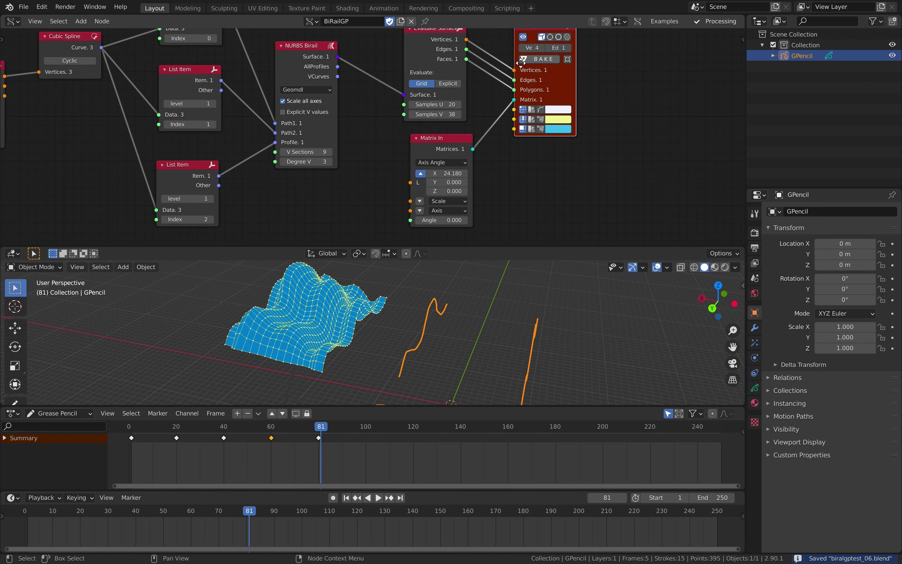
Delete the Temporal Viewer node and add a Mesh viewer node in its place
middle_drag(544, 32, 525, 75)
key(x)
key(shift+a)
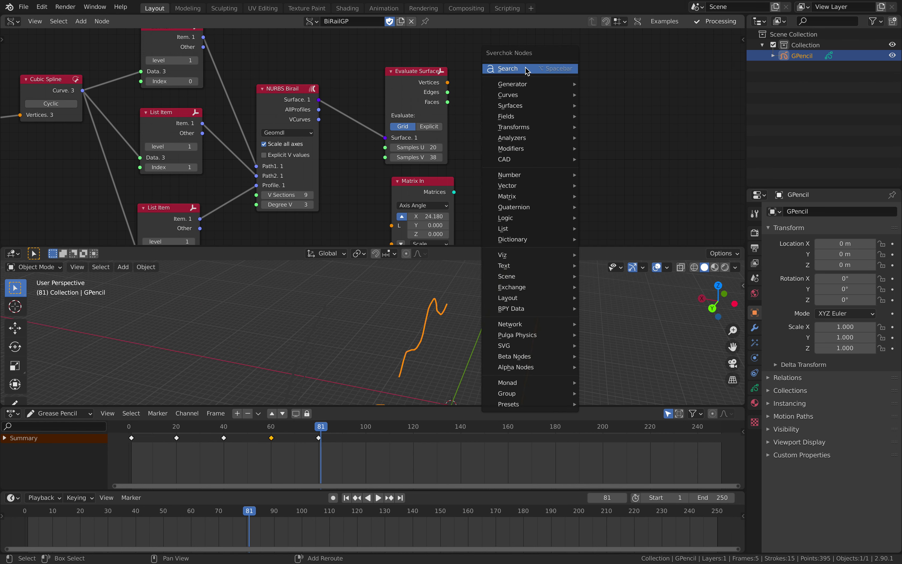
click(525, 69)
text(mesh viewer)
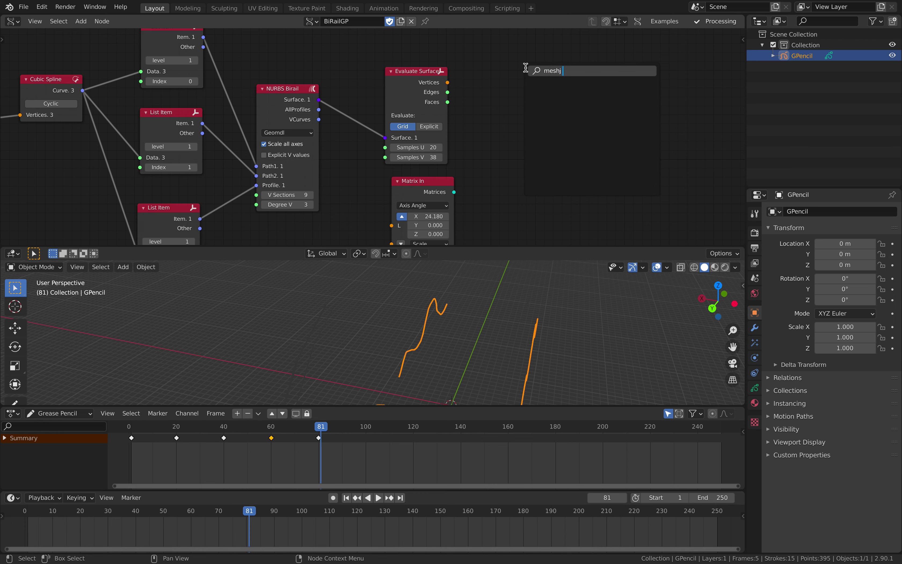
key(Return)
click(525, 67)
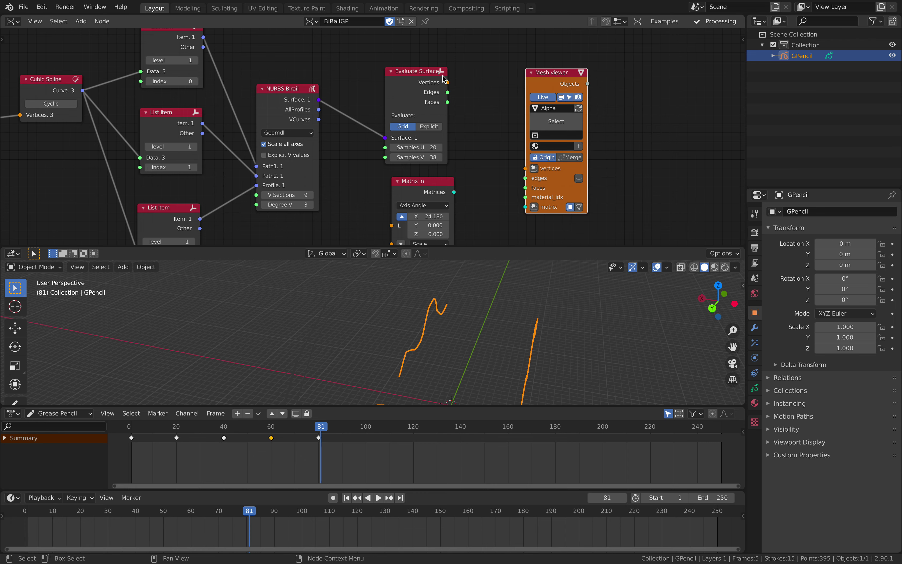
Connect the Vertices, Edges and Faces outputs of Evaluate Surface to the Mesh viewer node
shift+click(531, 80)
key(f)
key(f)
key(f)
click(488, 83)
Link the Matrix In output to the Mesh viewer's matrix input and set the matrix X location to 18.360
middle_drag(487, 83, 485, 62)
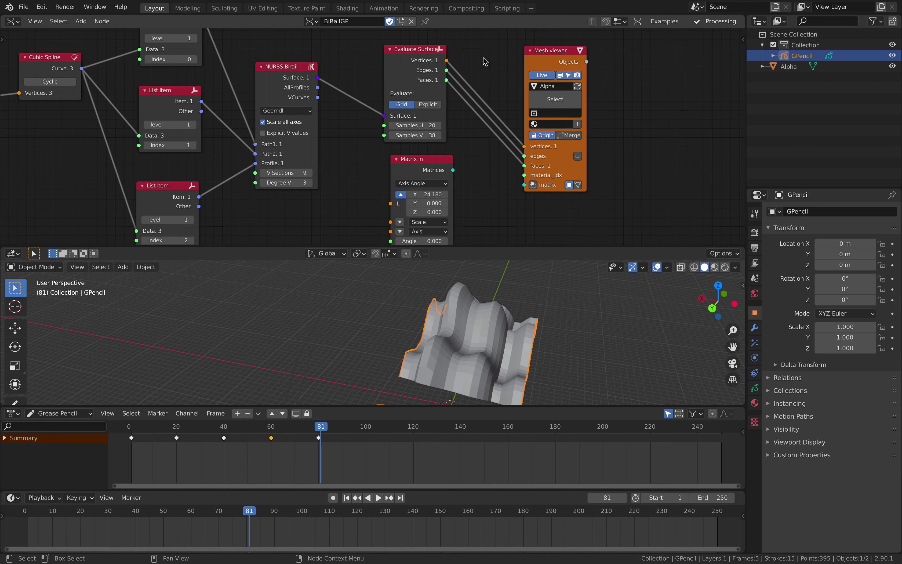
drag(447, 171, 523, 185)
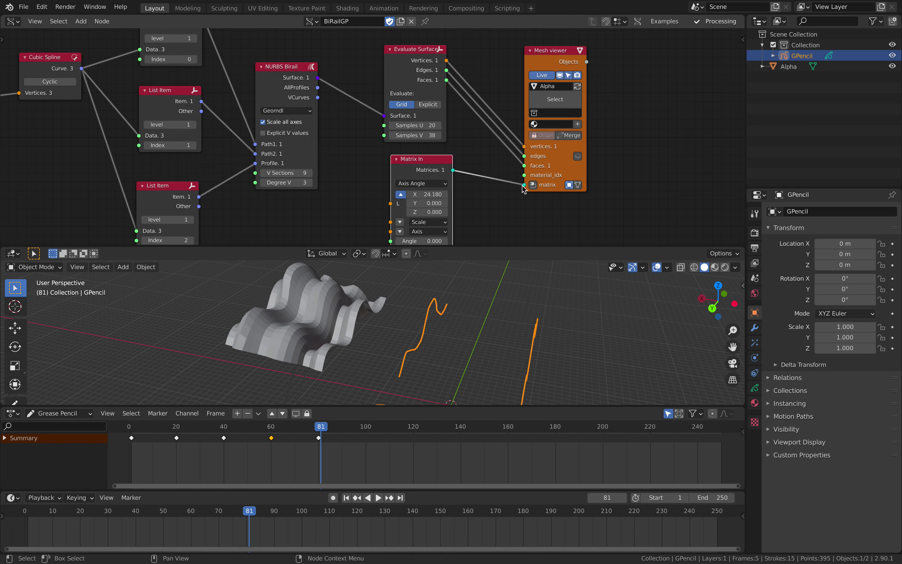
drag(427, 195, 355, 195)
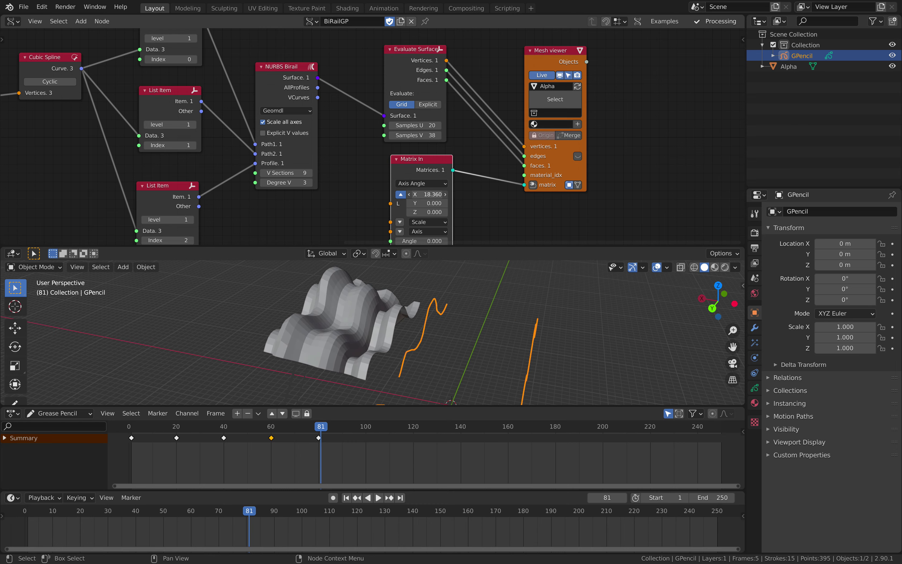
Enable smooth shade in the Mesh viewer node's properties and save the file
click(552, 52)
key(n)
key(n)
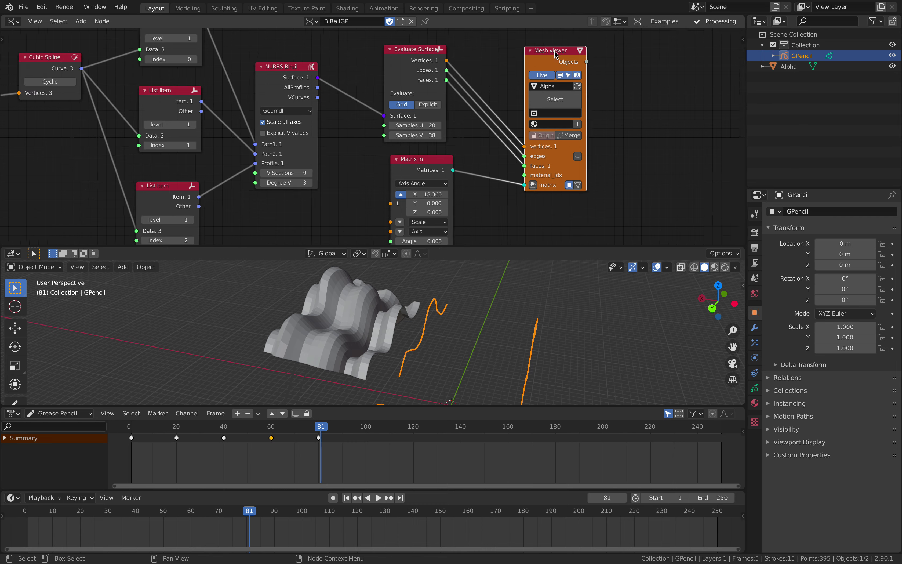
key(n)
key(n)
key(n)
click(740, 43)
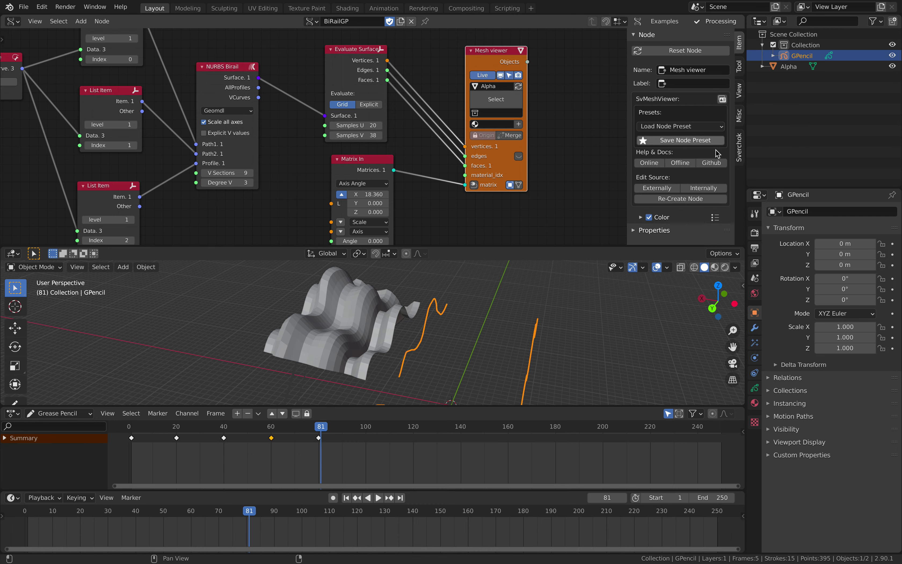
scroll(680, 224, down, 5)
click(657, 189)
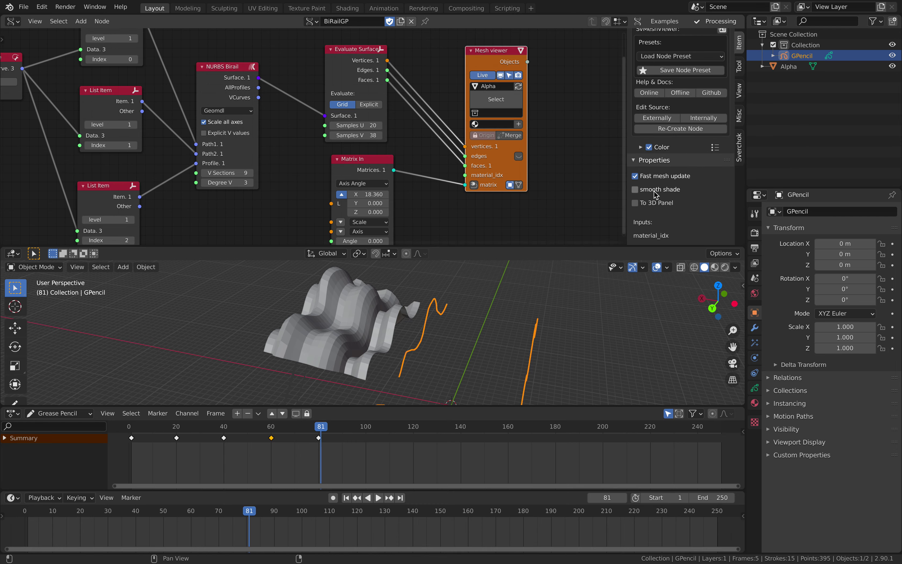
key(n)
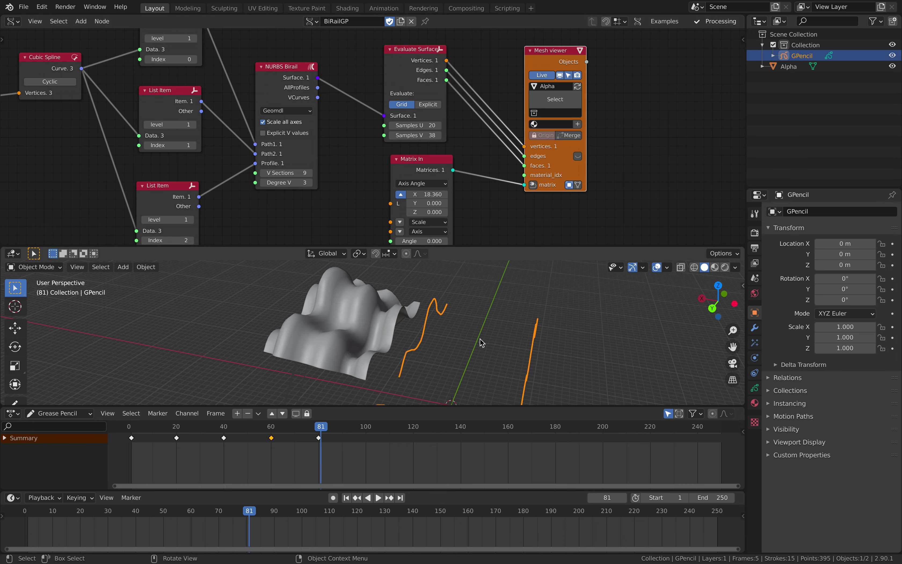
middle_drag(261, 324, 497, 244)
key(ctrl+s)
Try 7 V Sections on the NURBS Birail node and restore the value to 9
middle_drag(534, 192, 503, 192)
drag(480, 245, 470, 171)
middle_drag(456, 240, 431, 312)
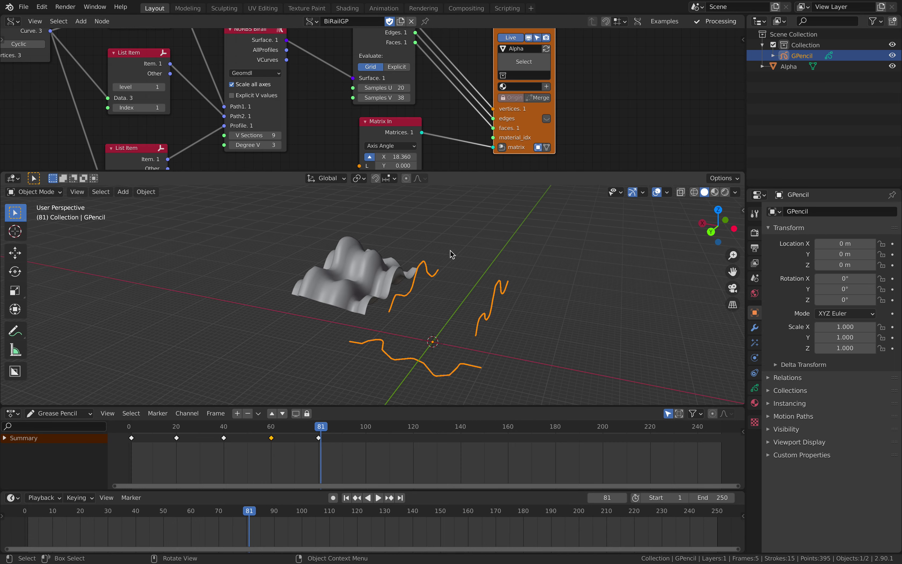
middle_drag(533, 282, 494, 342)
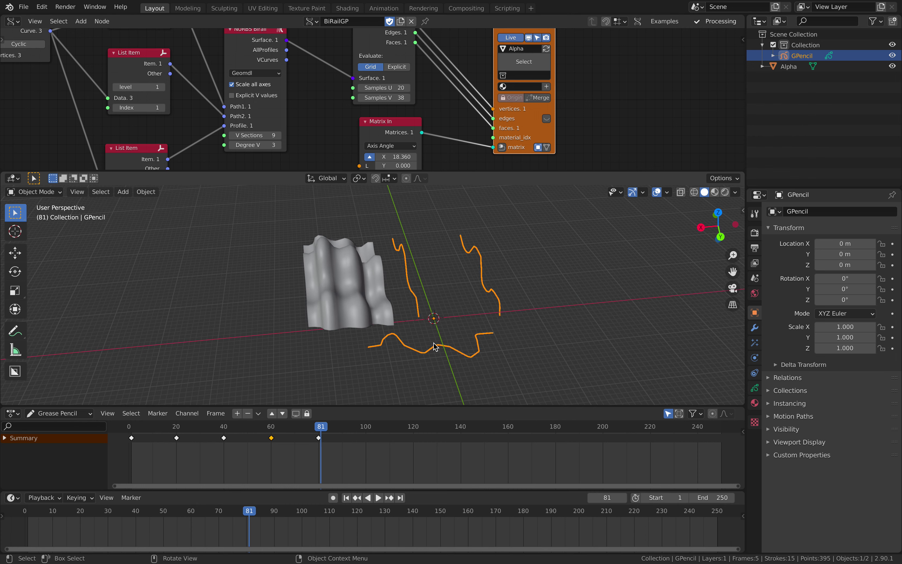
drag(292, 171, 292, 276)
scroll(228, 200, up, 2)
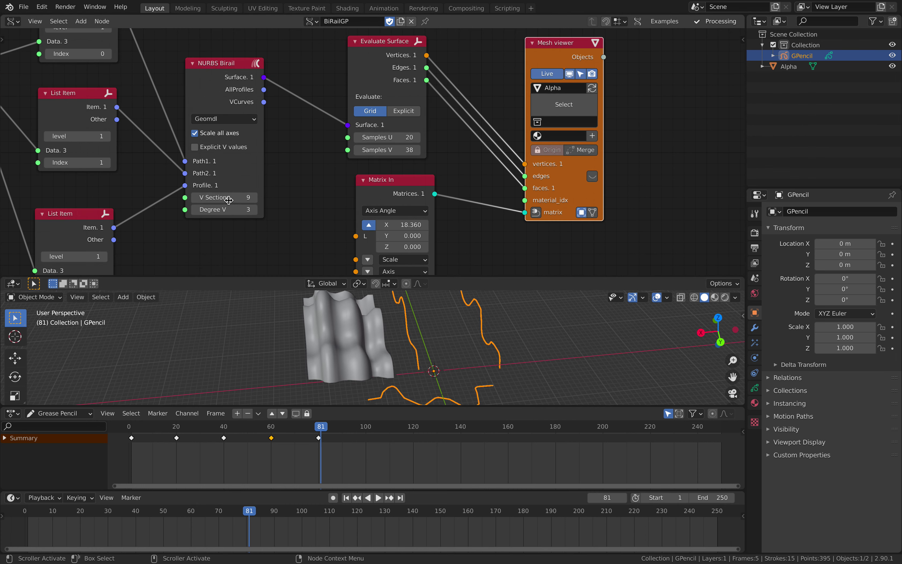
click(196, 200)
click(196, 200)
click(235, 199)
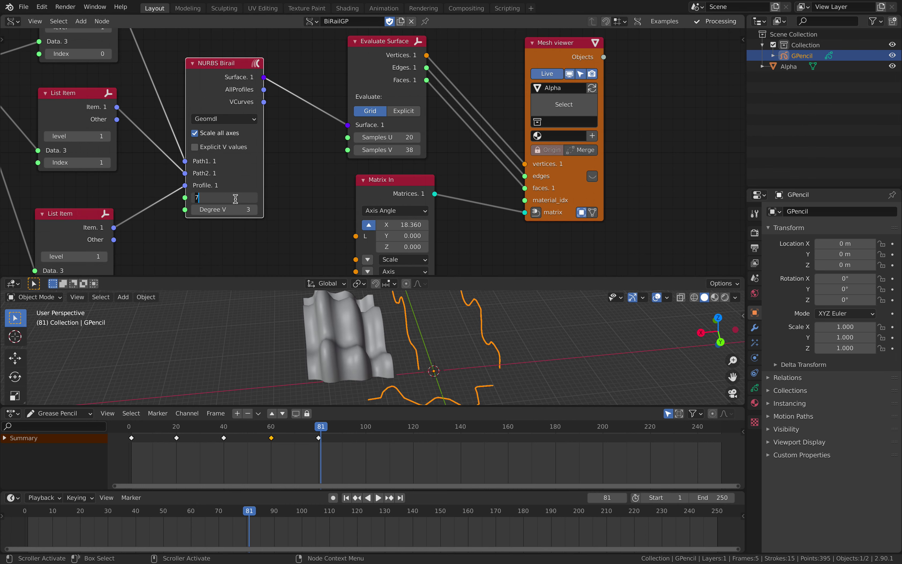
click(262, 198)
click(262, 198)
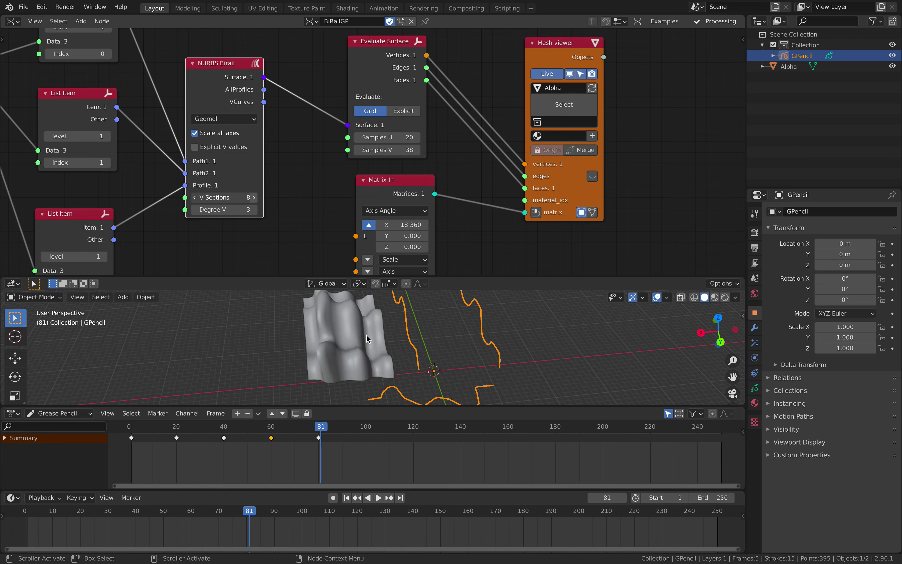
middle_drag(367, 339, 377, 352)
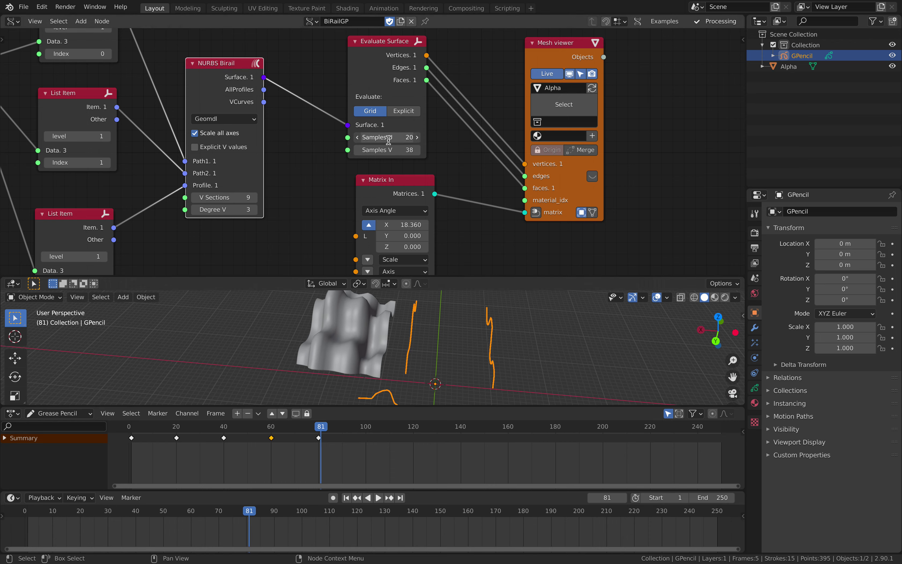
Try 12 samples in both directions on Evaluate Surface, and settle on Samples U 30 and Samples V 23
text(12)
key(Return)
click(403, 148)
text(12)
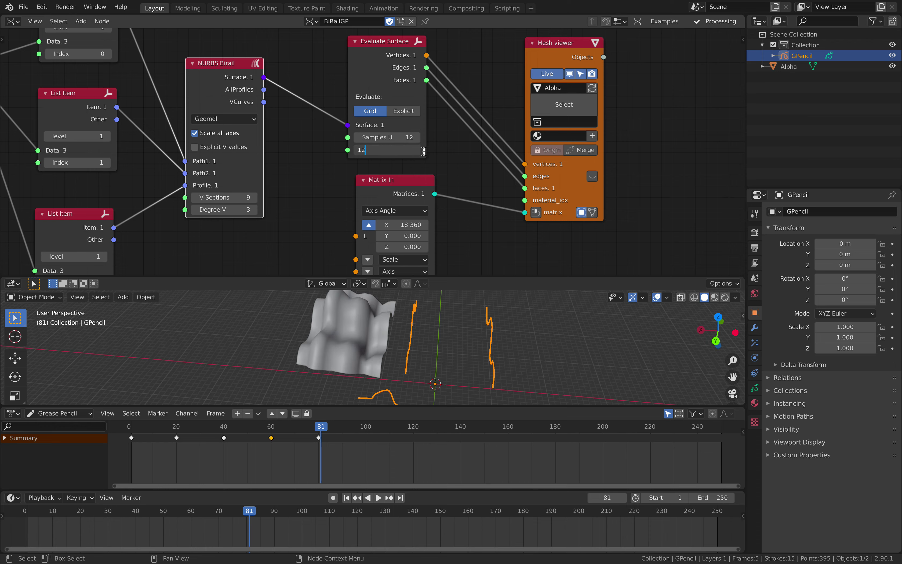
key(Return)
drag(388, 149, 404, 138)
Select the Alpha surface mesh in the viewport, enlarge the viewport area and save the file
middle_drag(347, 336, 447, 348)
click(447, 348)
drag(479, 277, 479, 150)
middle_drag(478, 194, 502, 280)
key(ctrl+s)
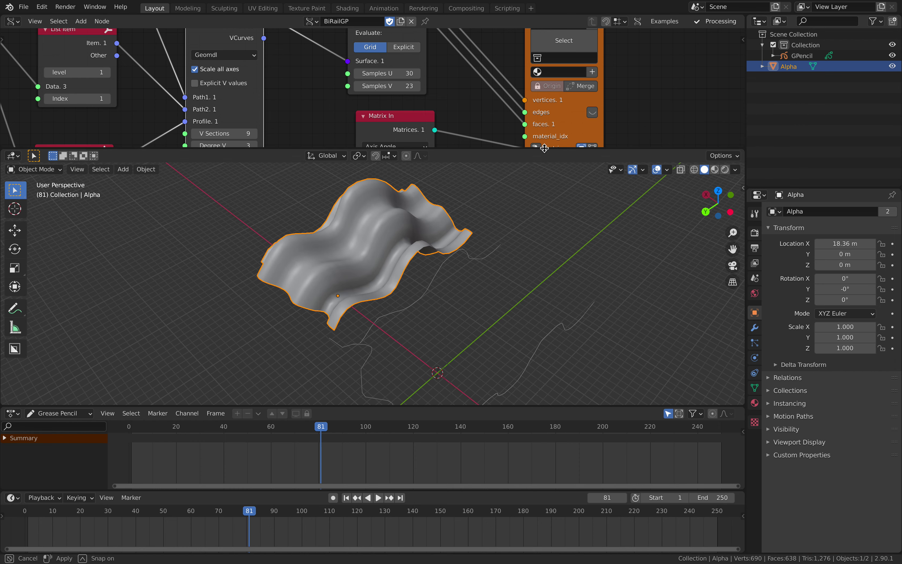
drag(547, 151, 547, 253)
middle_drag(510, 81, 330, 158)
key(shift+a)
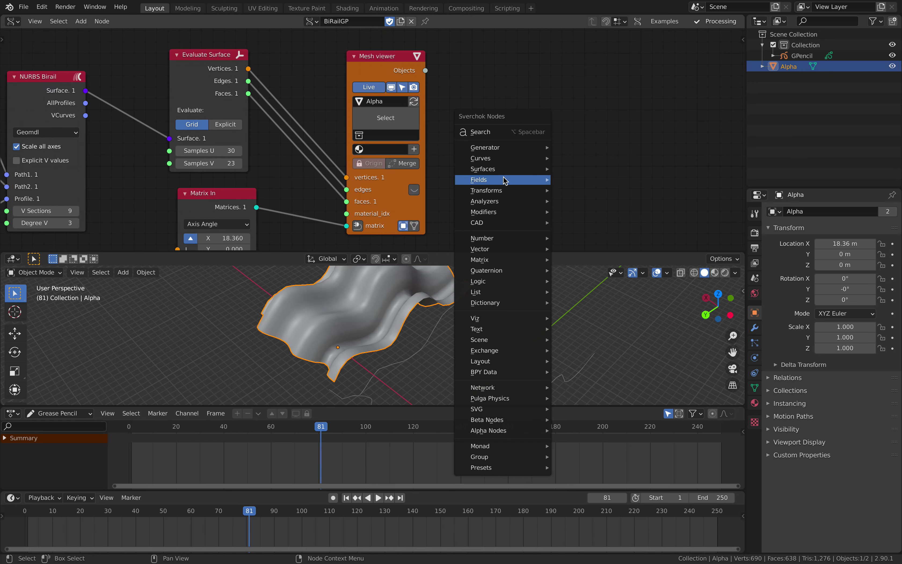
mouse_move(532, 161)
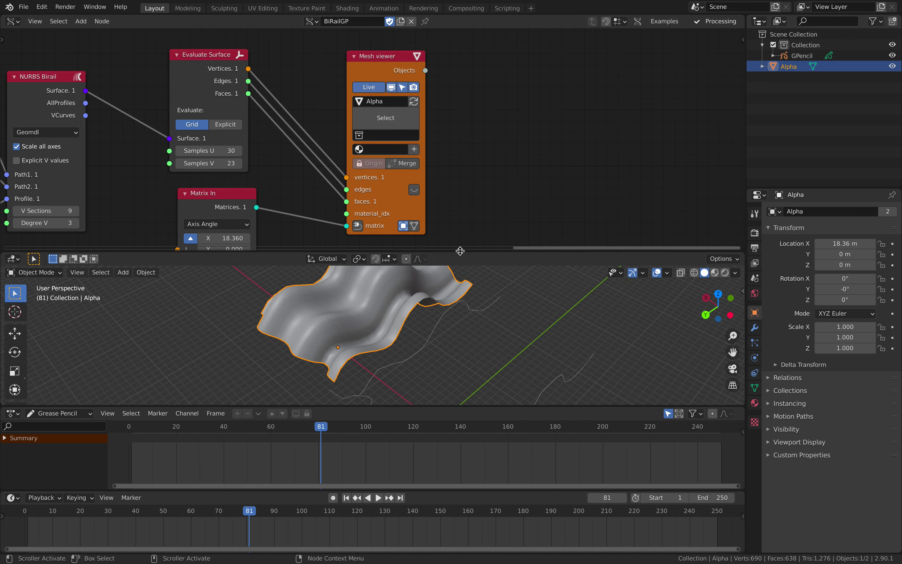
drag(434, 252, 436, 163)
middle_drag(439, 270, 459, 285)
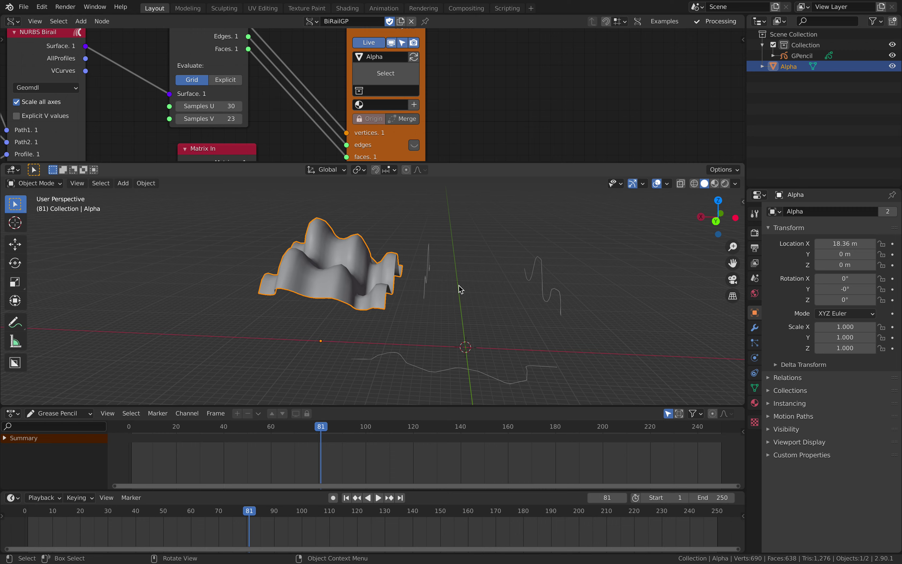
Try a Degree V of 1 on the NURBS Birail node and restore the value to 3
drag(442, 160, 487, 284)
scroll(499, 220, down, 3)
middle_drag(514, 213, 409, 205)
scroll(372, 160, up, 5)
drag(314, 110, 317, 91)
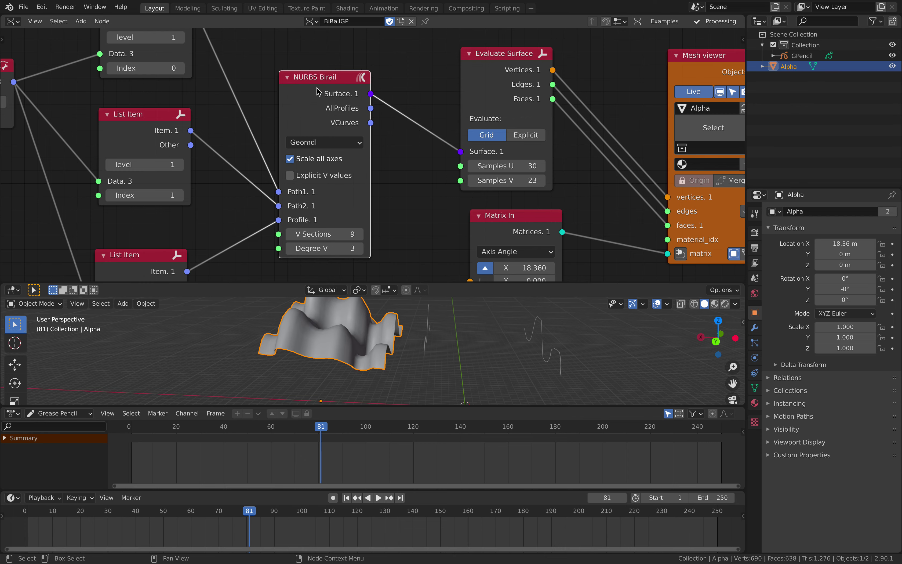
middle_drag(353, 218, 366, 165)
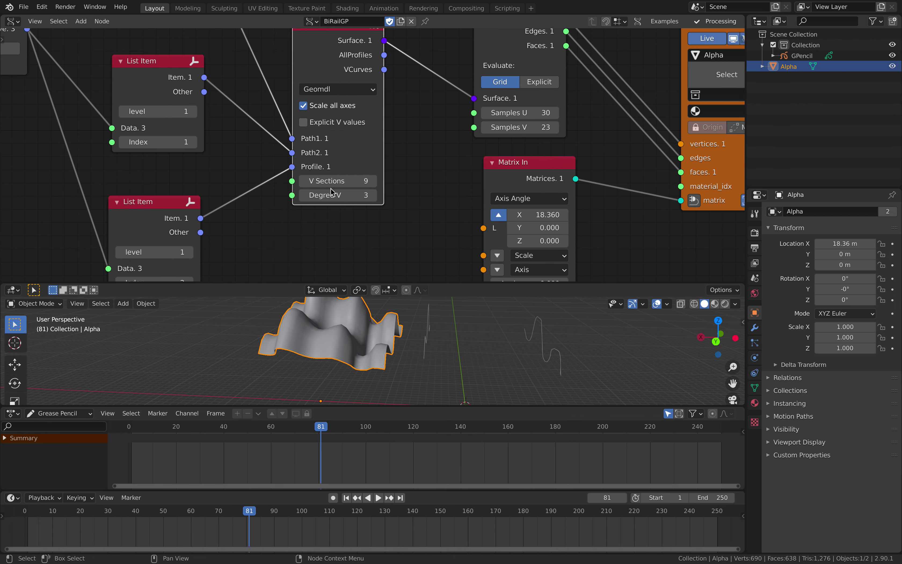
click(305, 194)
click(304, 194)
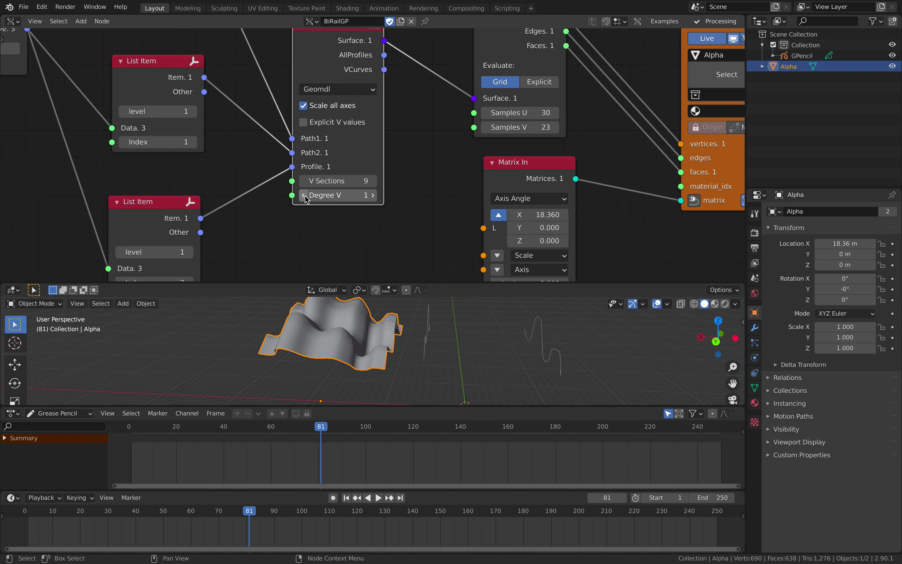
click(372, 195)
click(373, 195)
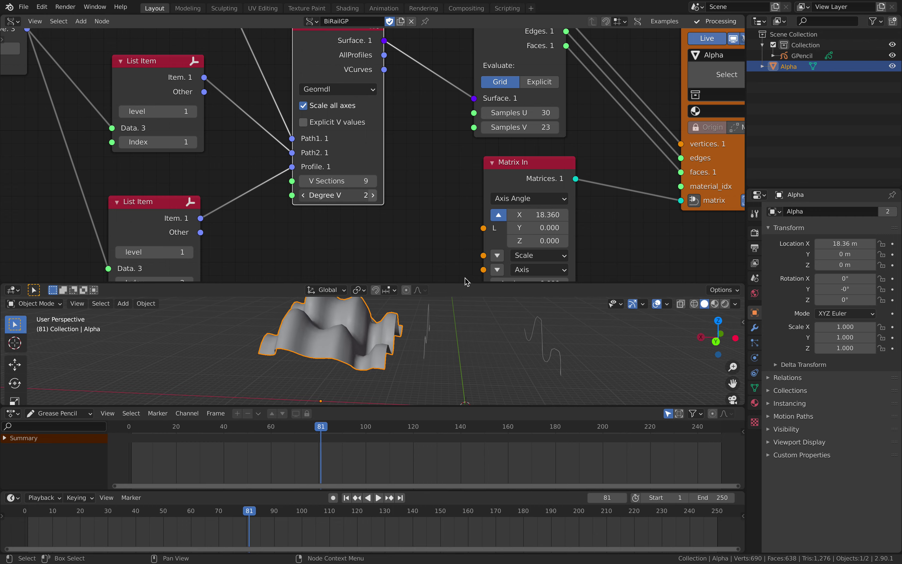
Examine the birail surface from several angles and review the complete node tree
drag(468, 283, 469, 166)
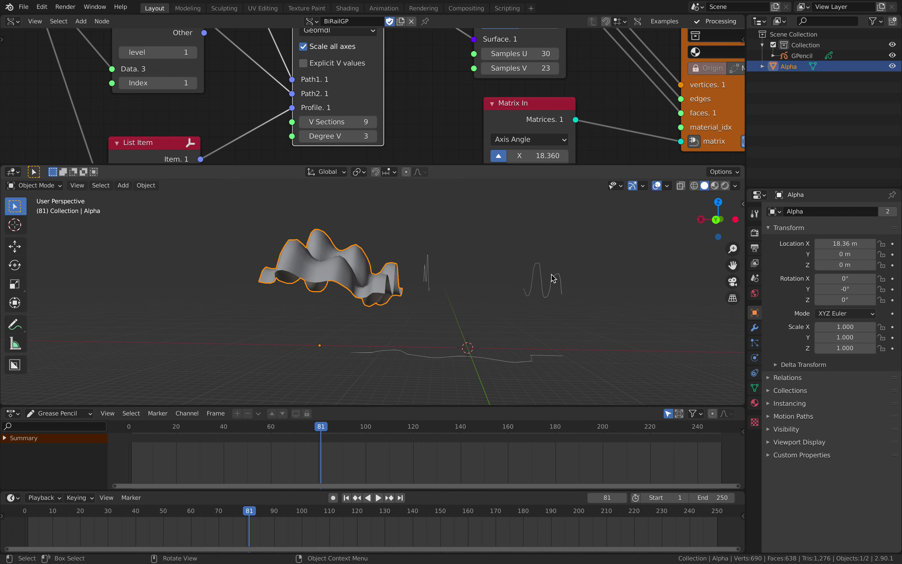
middle_drag(553, 278, 502, 317)
mouse_move(451, 296)
middle_down()
mouse_move(462, 295)
mouse_move(451, 287)
middle_up()
drag(462, 164, 451, 259)
scroll(350, 172, down, 7)
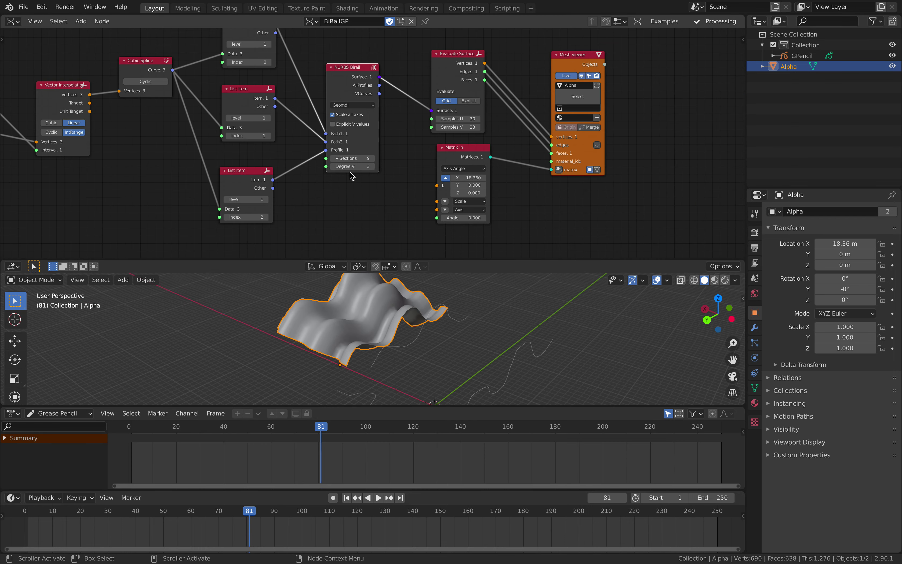
key(Home)
middle_drag(322, 140, 311, 130)
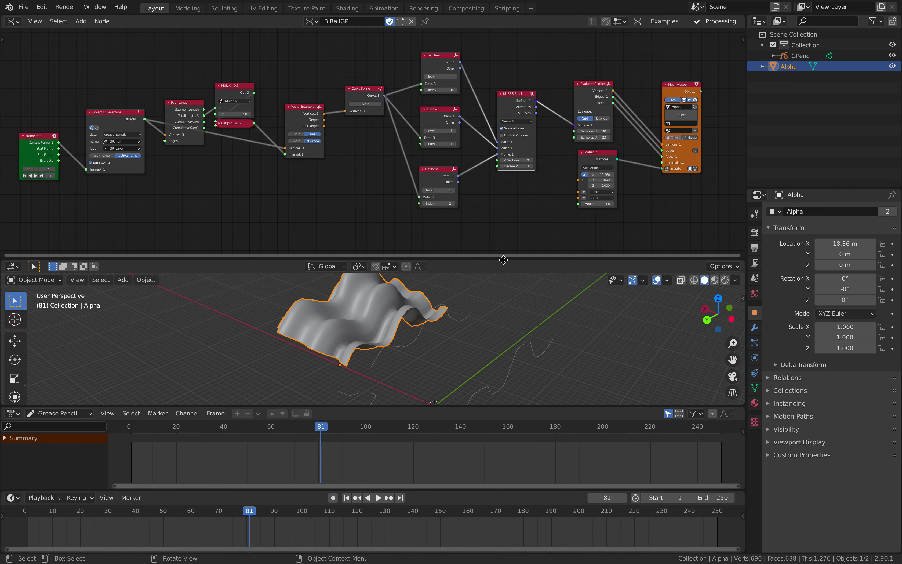
scroll(443, 222, down, 3)
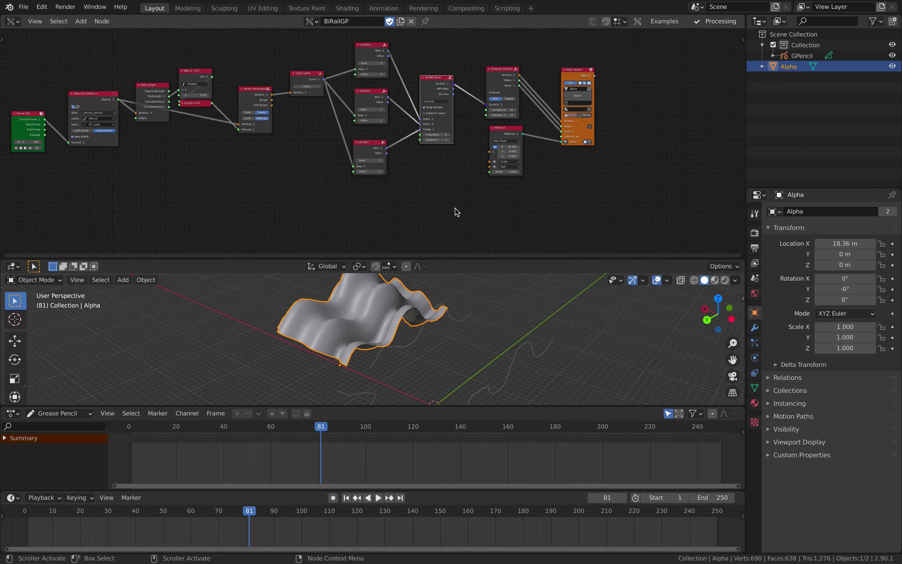
middle_drag(454, 207, 451, 195)
middle_drag(397, 320, 438, 276)
drag(444, 259, 445, 204)
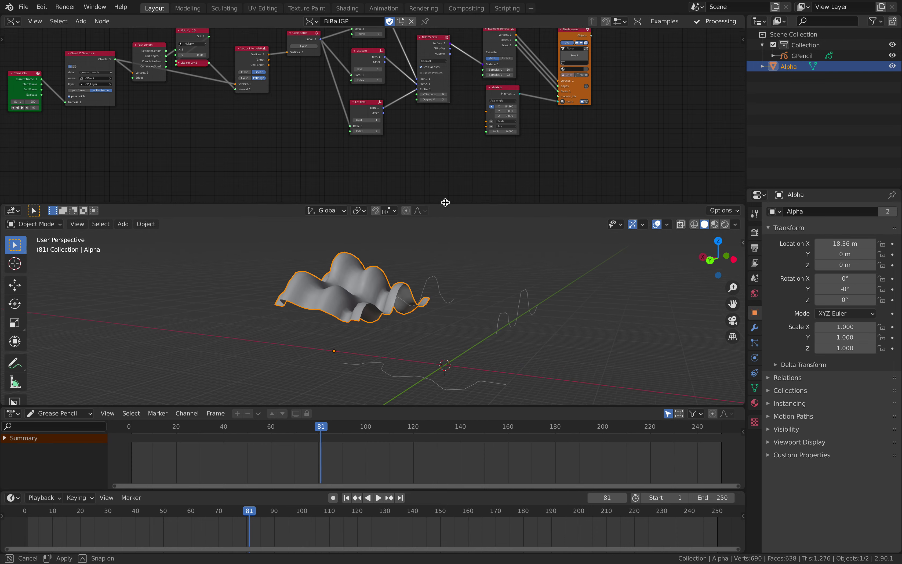
middle_drag(455, 283, 480, 300)
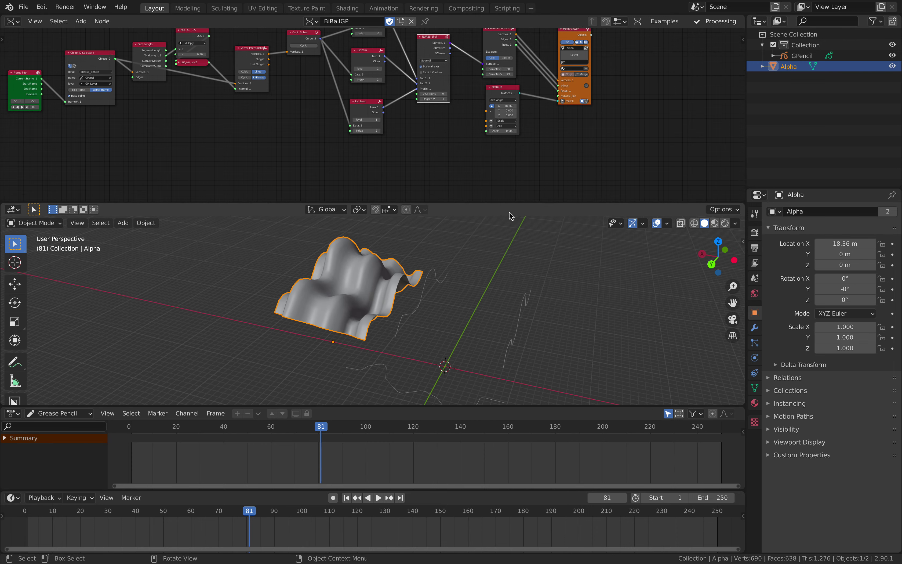
Select the GPencil object to highlight its strokes, and reselect the Alpha surface to compare them
click(797, 56)
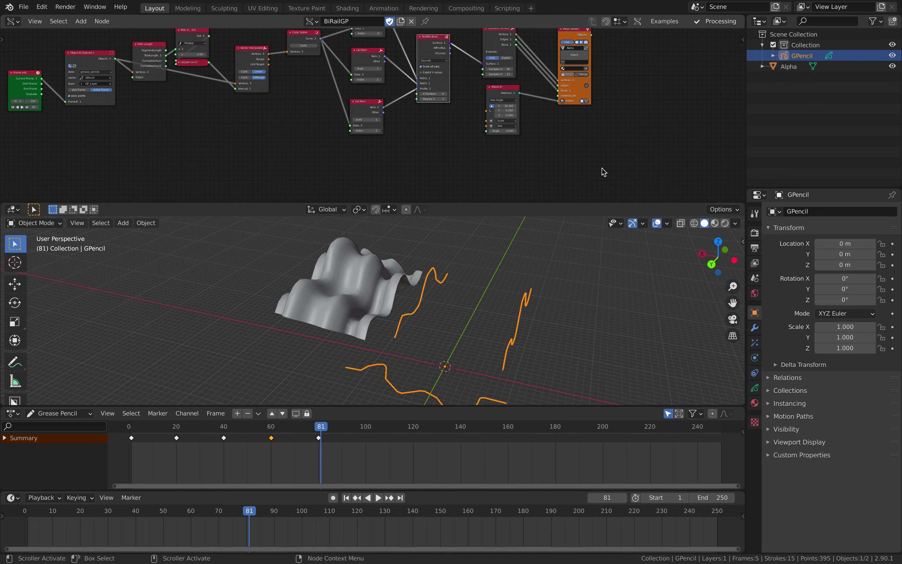
middle_drag(552, 260, 361, 290)
click(349, 298)
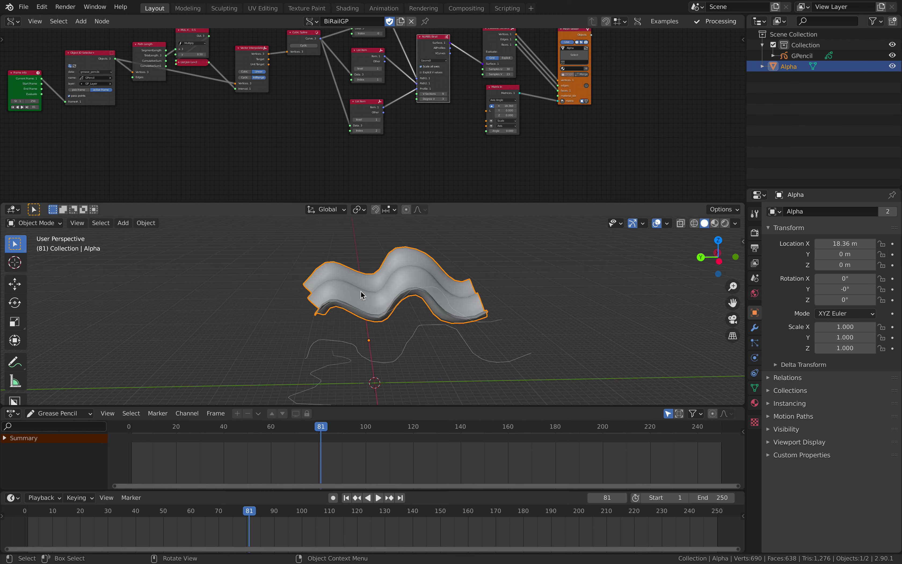